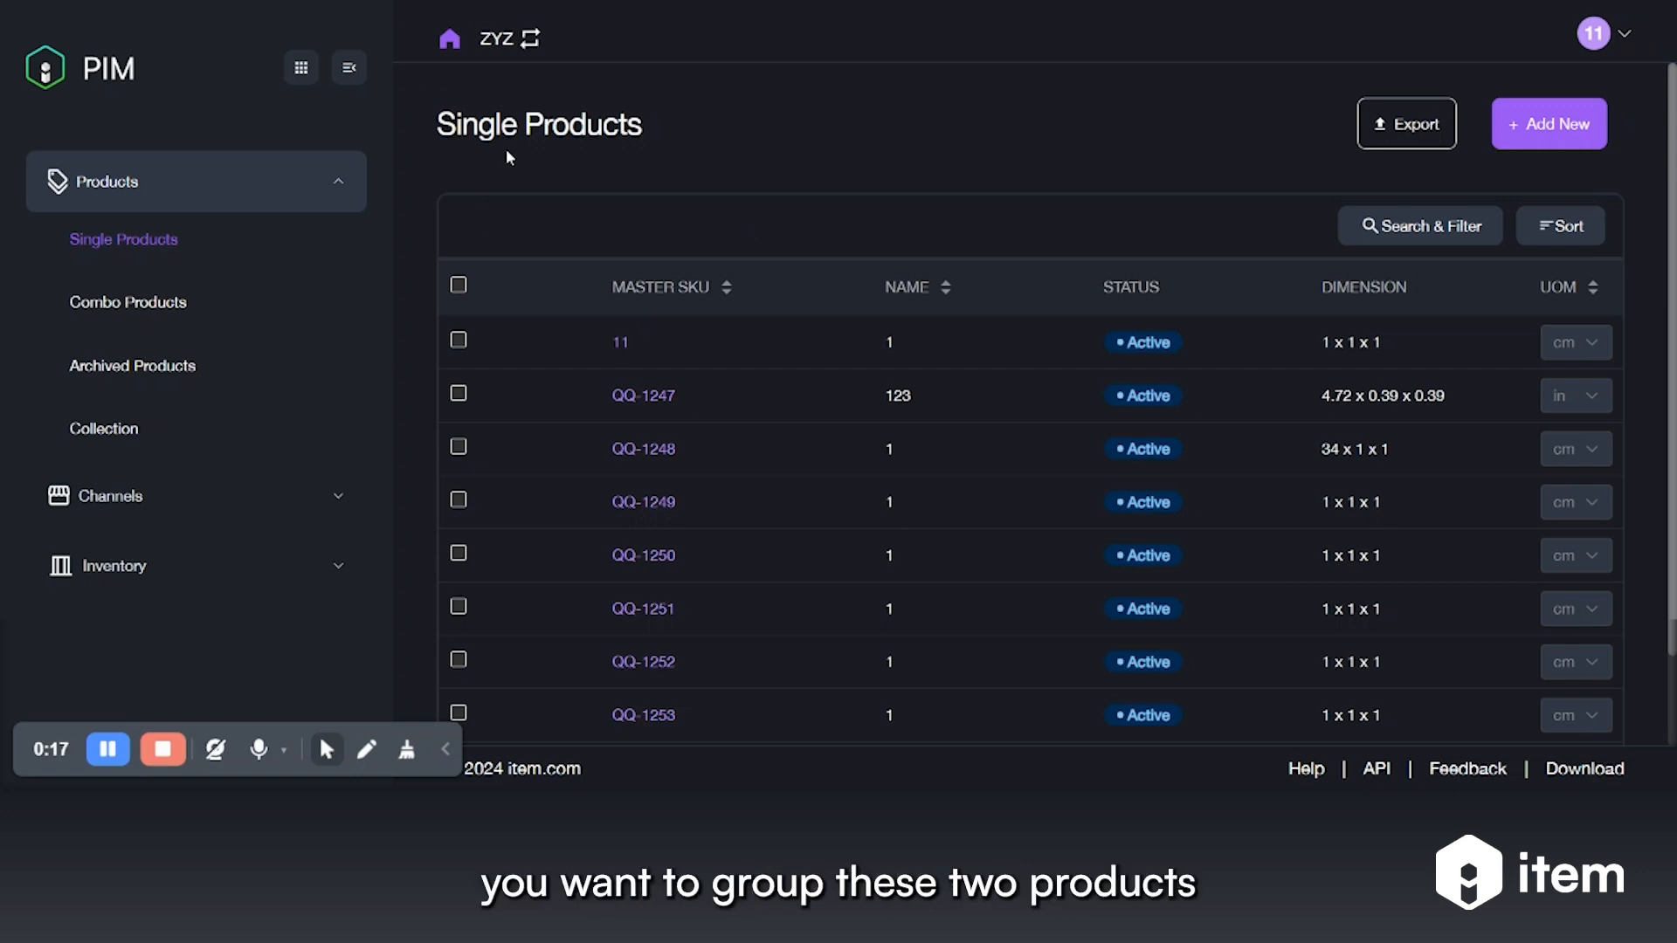
Check QQ-1247 and QQ-1248 in the Single Products list
{"action": "left_click", "coordinate": [457, 393]}
{"action": "left_click", "coordinate": [458, 448]}
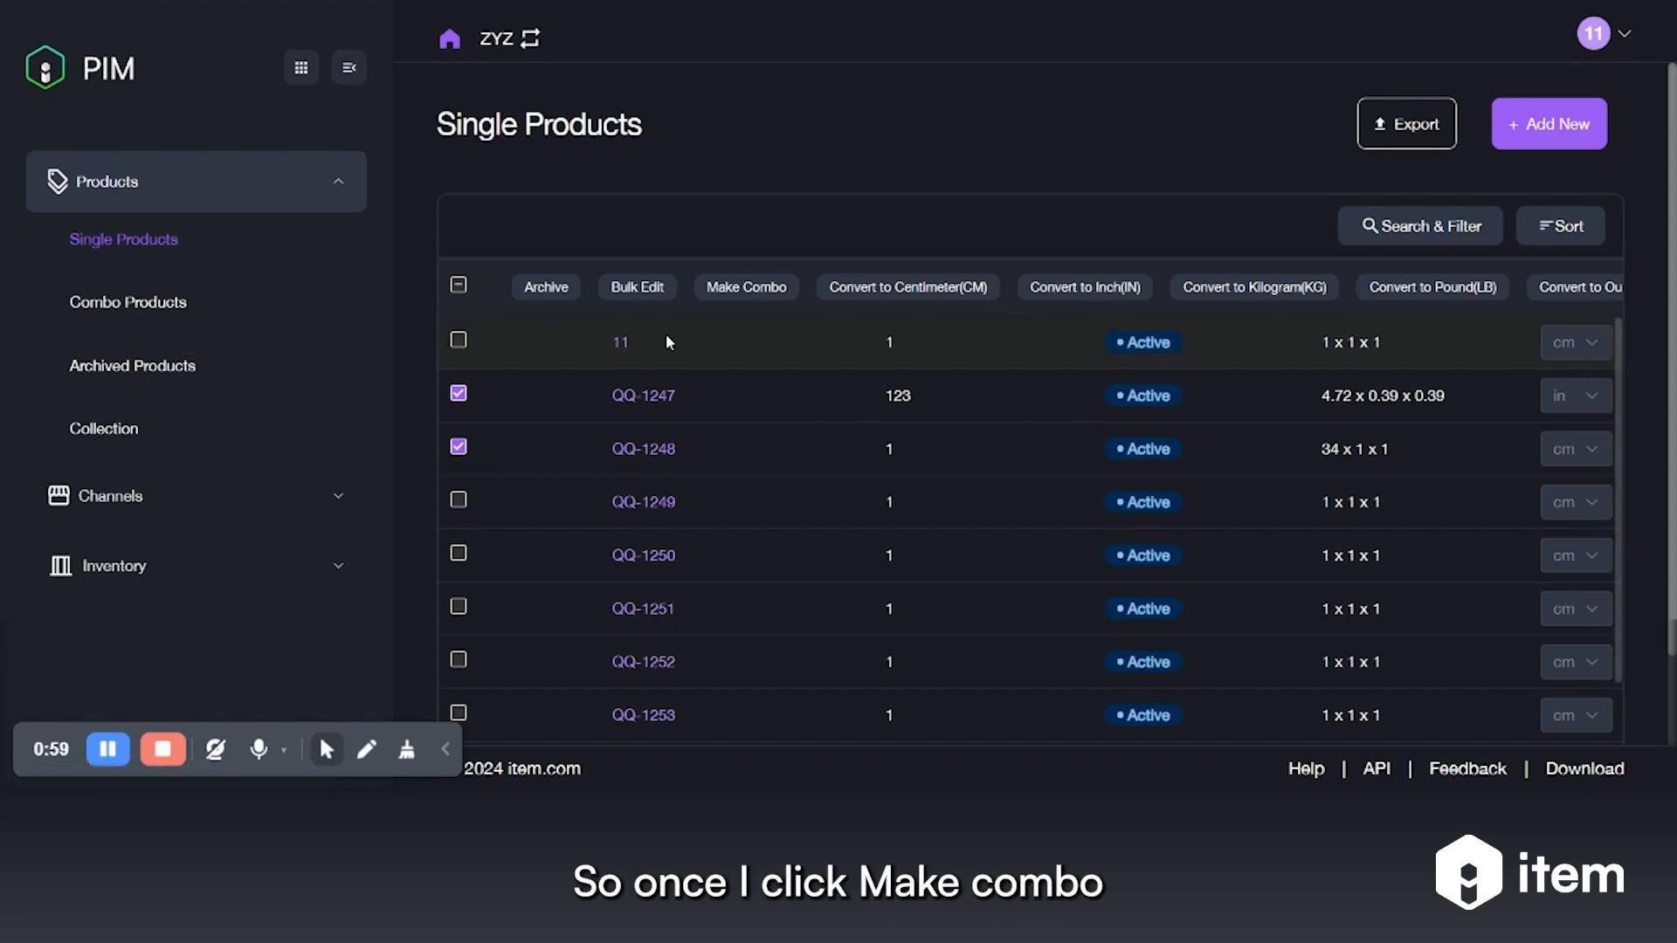
Start a combo from the marked products with SKU PKG-2 and status Active
{"action": "left_click", "coordinate": [742, 292]}
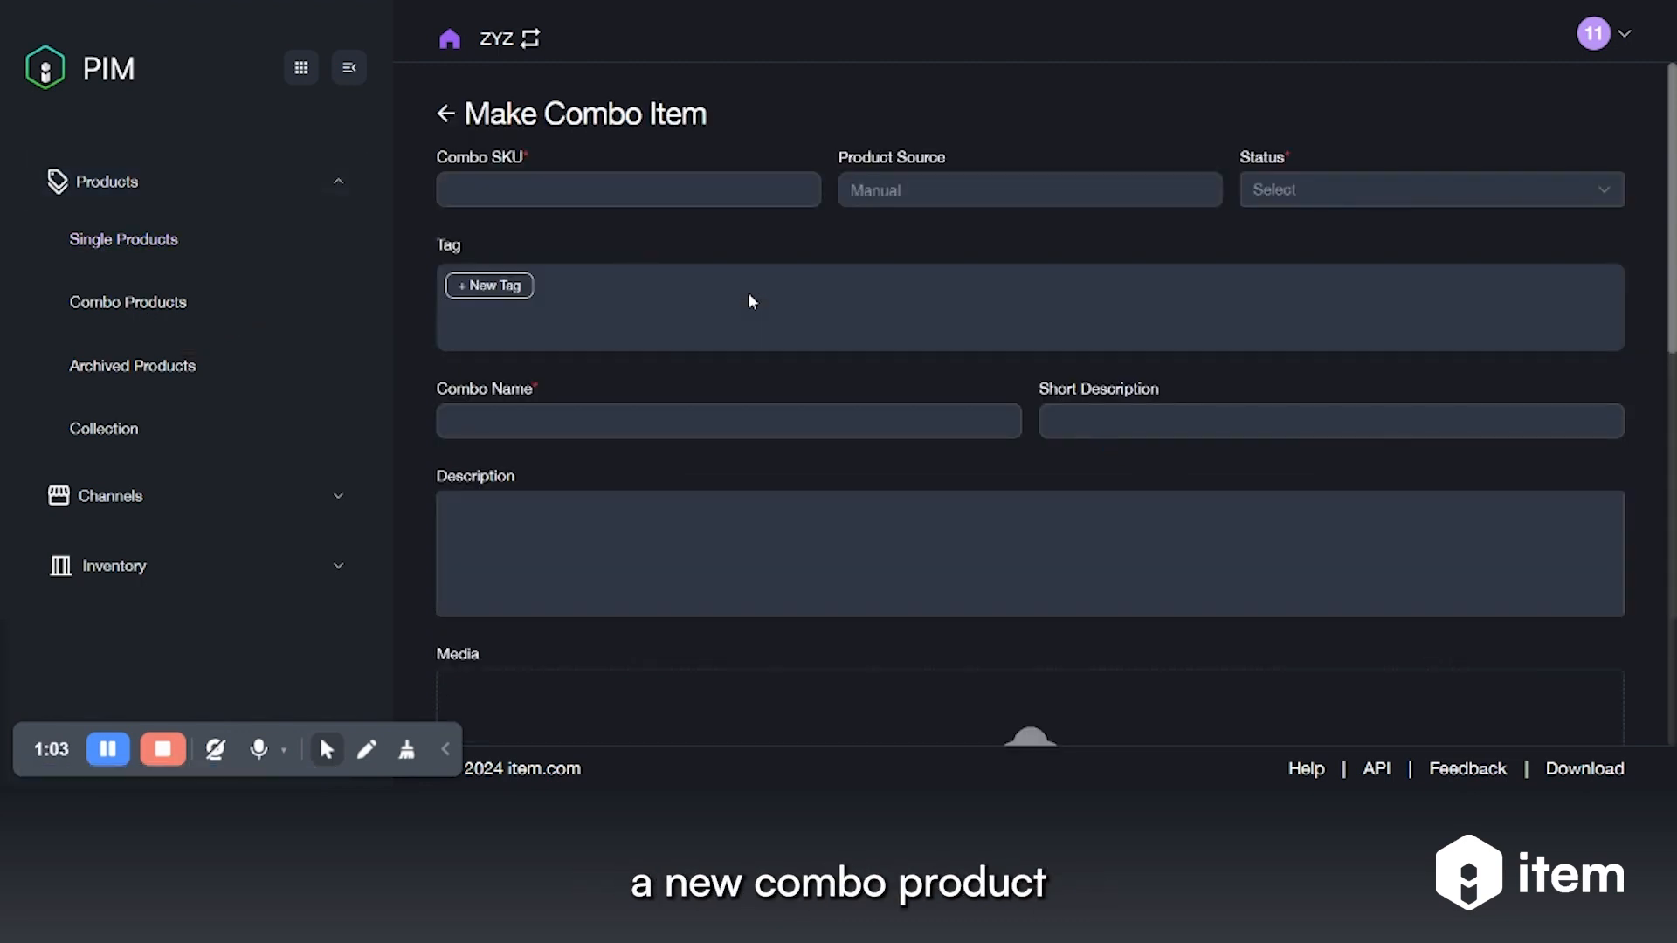
{"action": "left_click", "coordinate": [616, 195]}
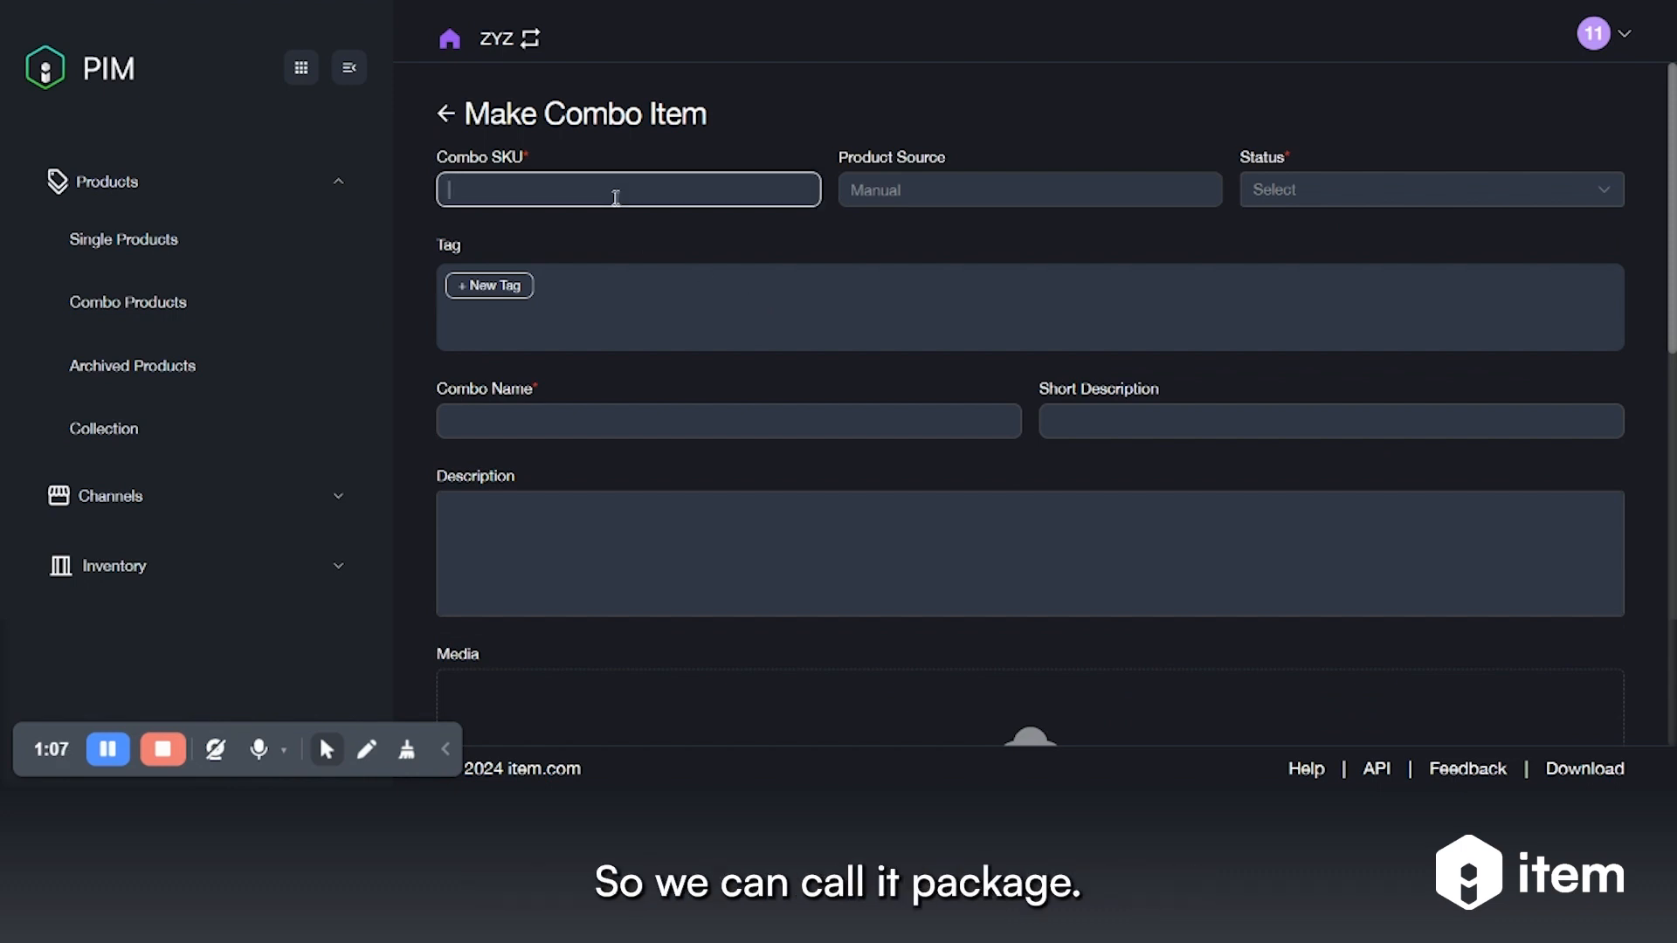
{"action": "type", "text": "PKG"}
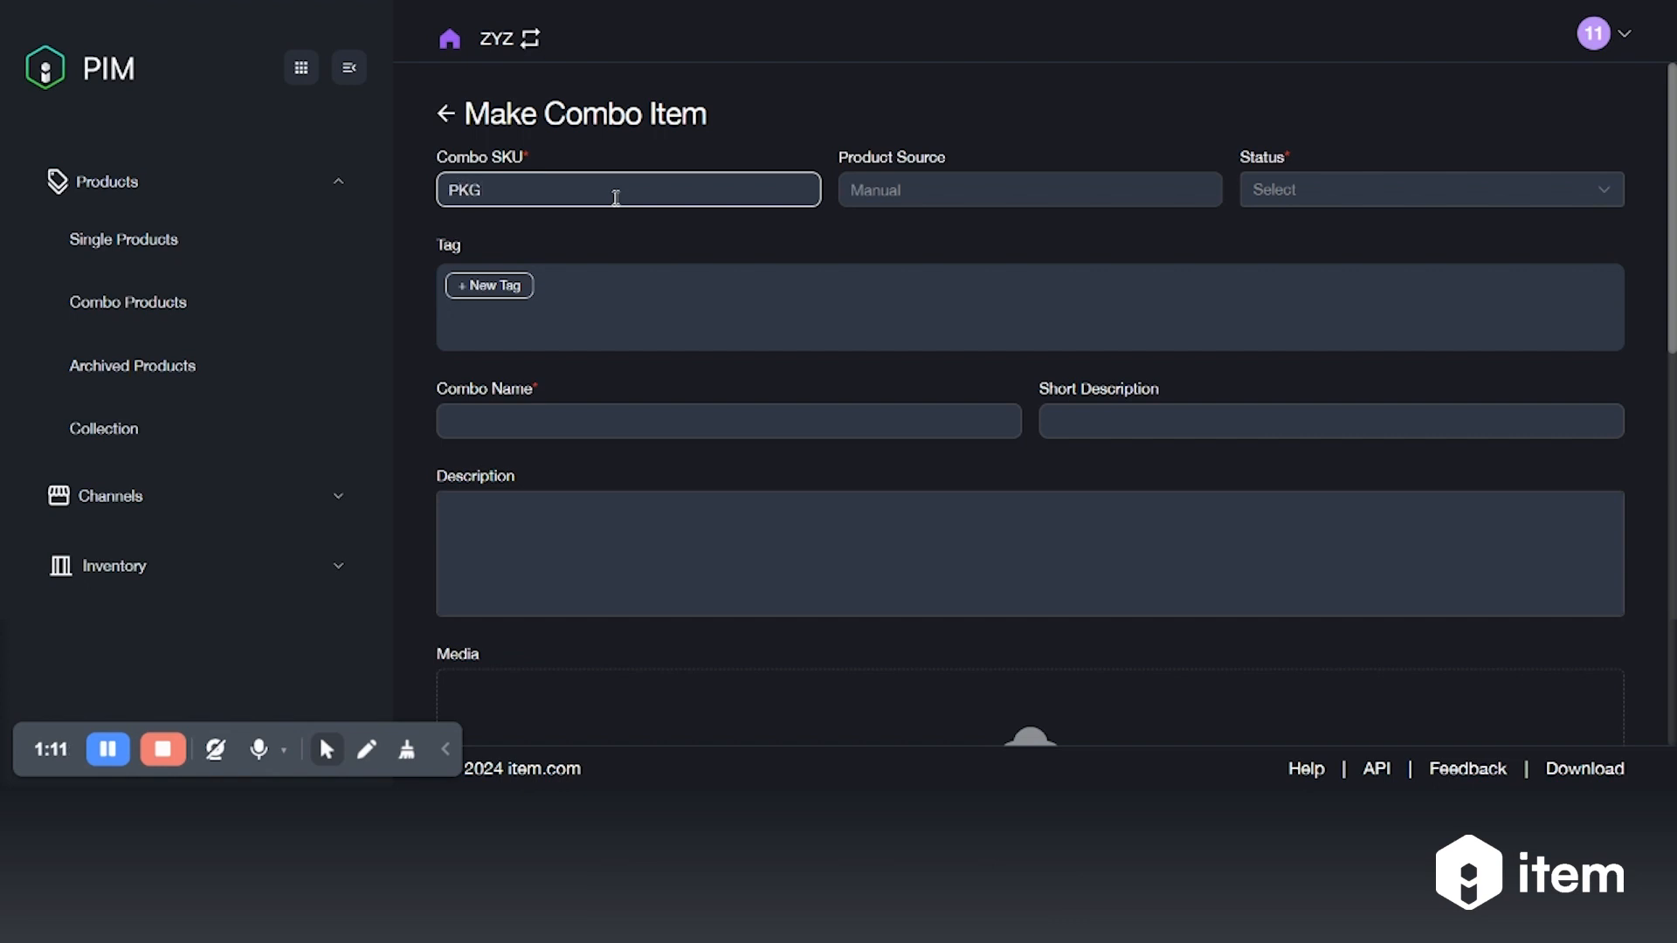
{"action": "type", "text": "-2"}
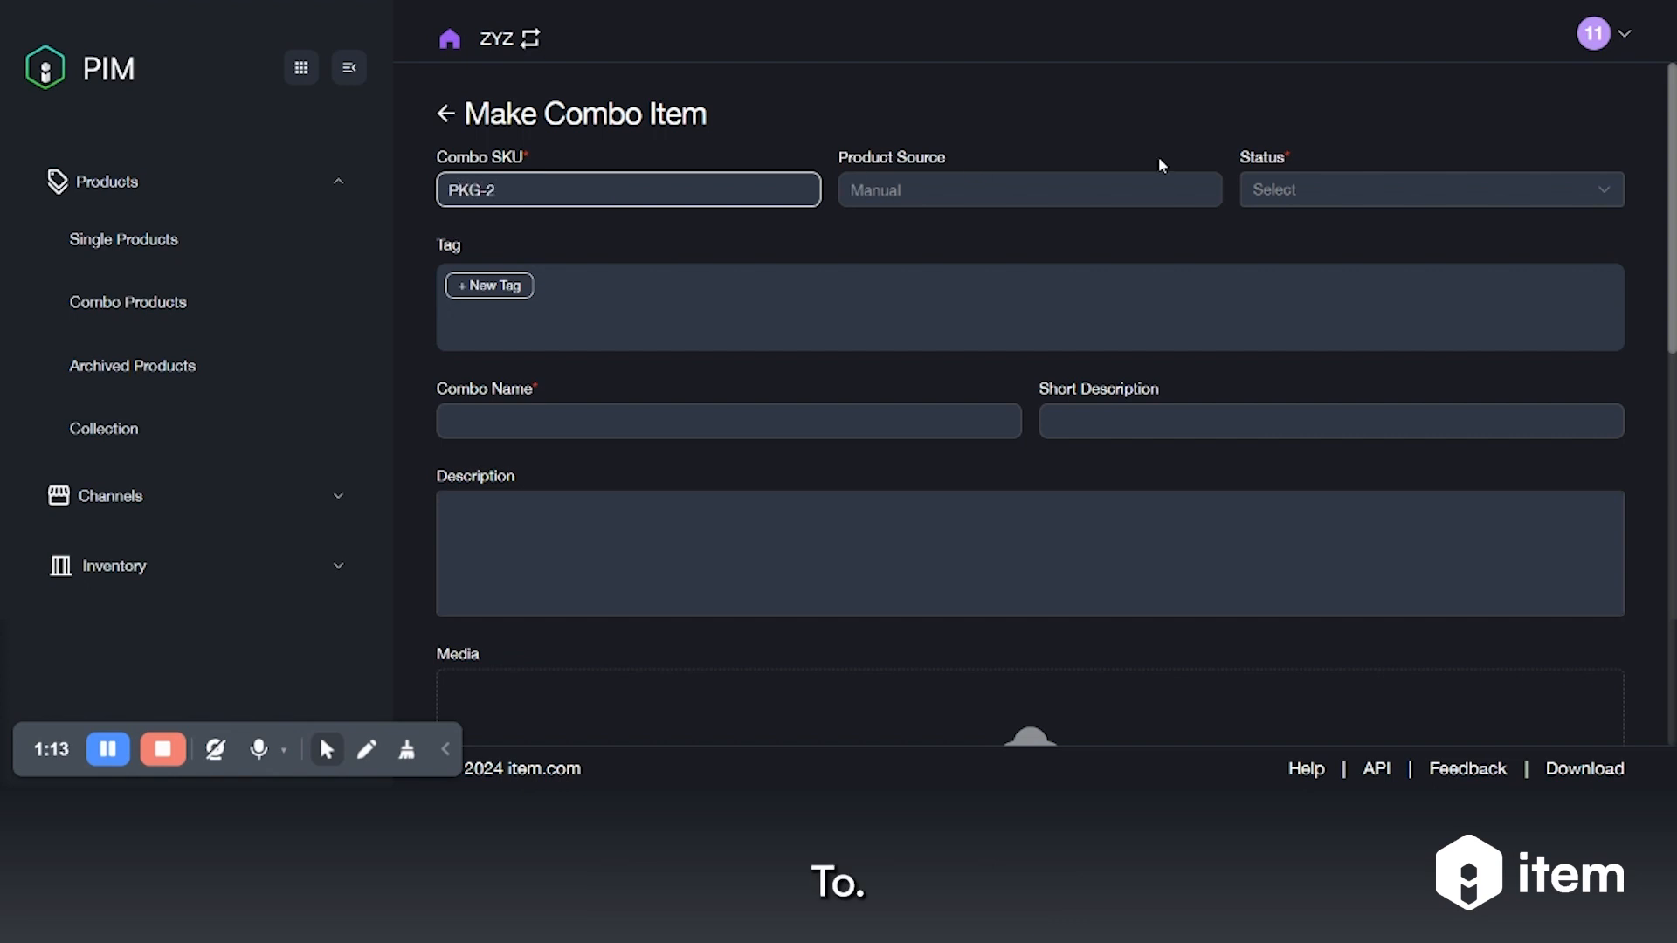
{"action": "left_click", "coordinate": [1272, 196]}
{"action": "left_click", "coordinate": [1300, 255]}
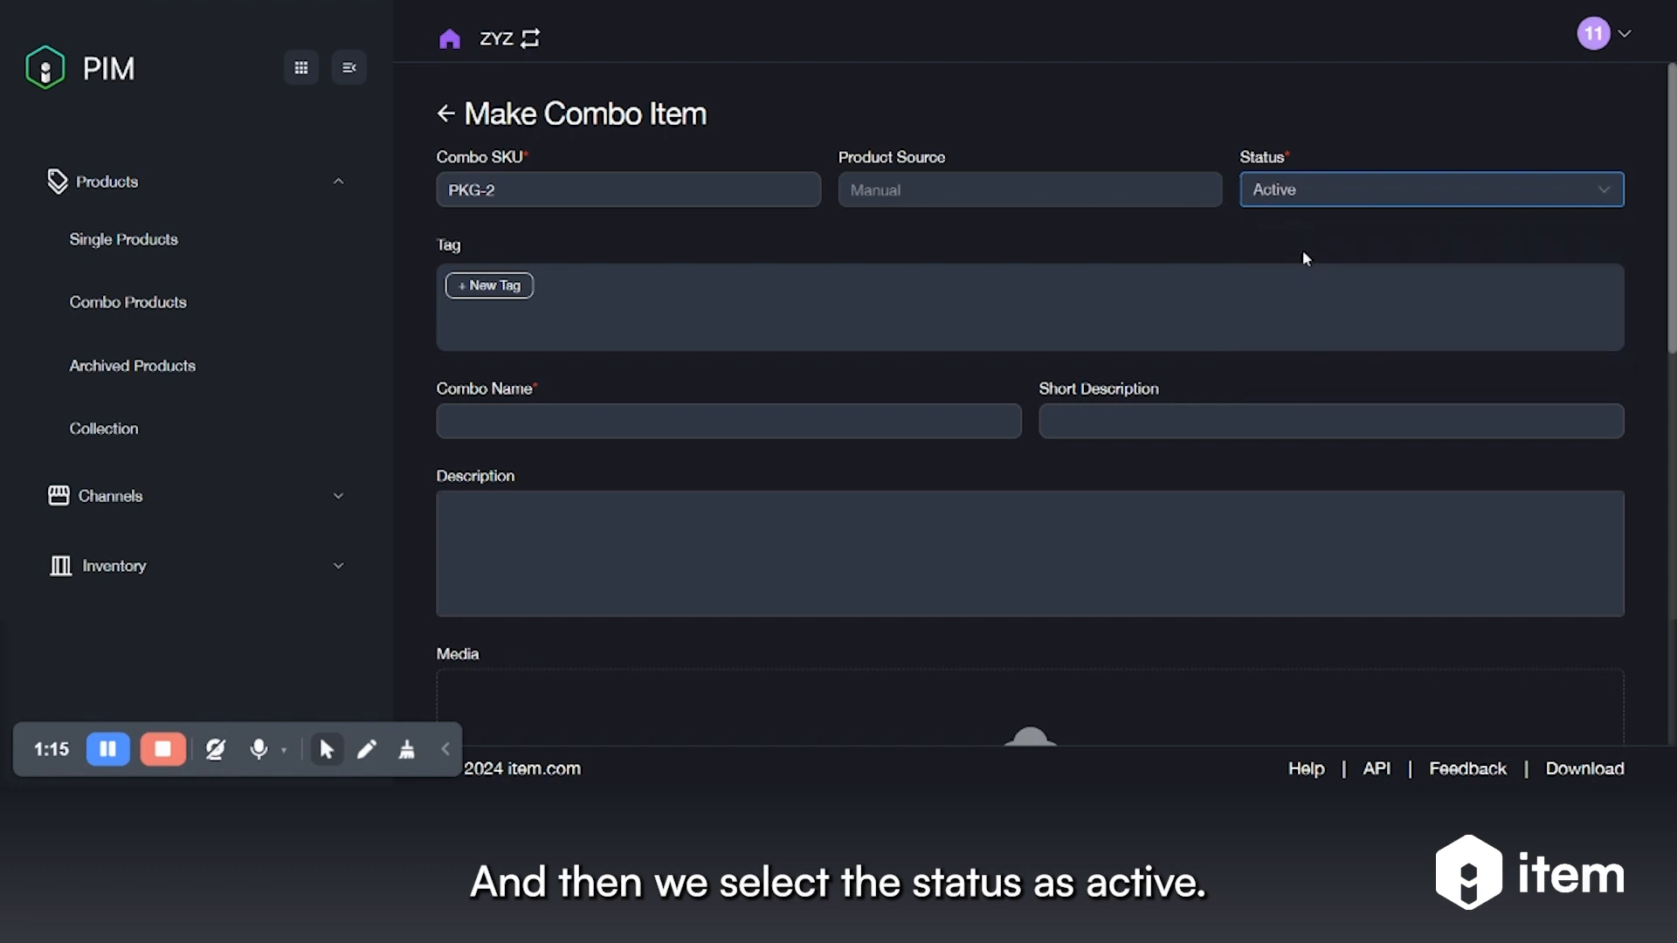
Tag the combo 'cars' and 'toys' and name it 'Package 1 - makeup kit'
{"action": "left_click", "coordinate": [484, 288]}
{"action": "type", "text": "cars"}
{"action": "key", "text": "Return"}
{"action": "left_click", "coordinate": [590, 301]}
{"action": "type", "text": "toys"}
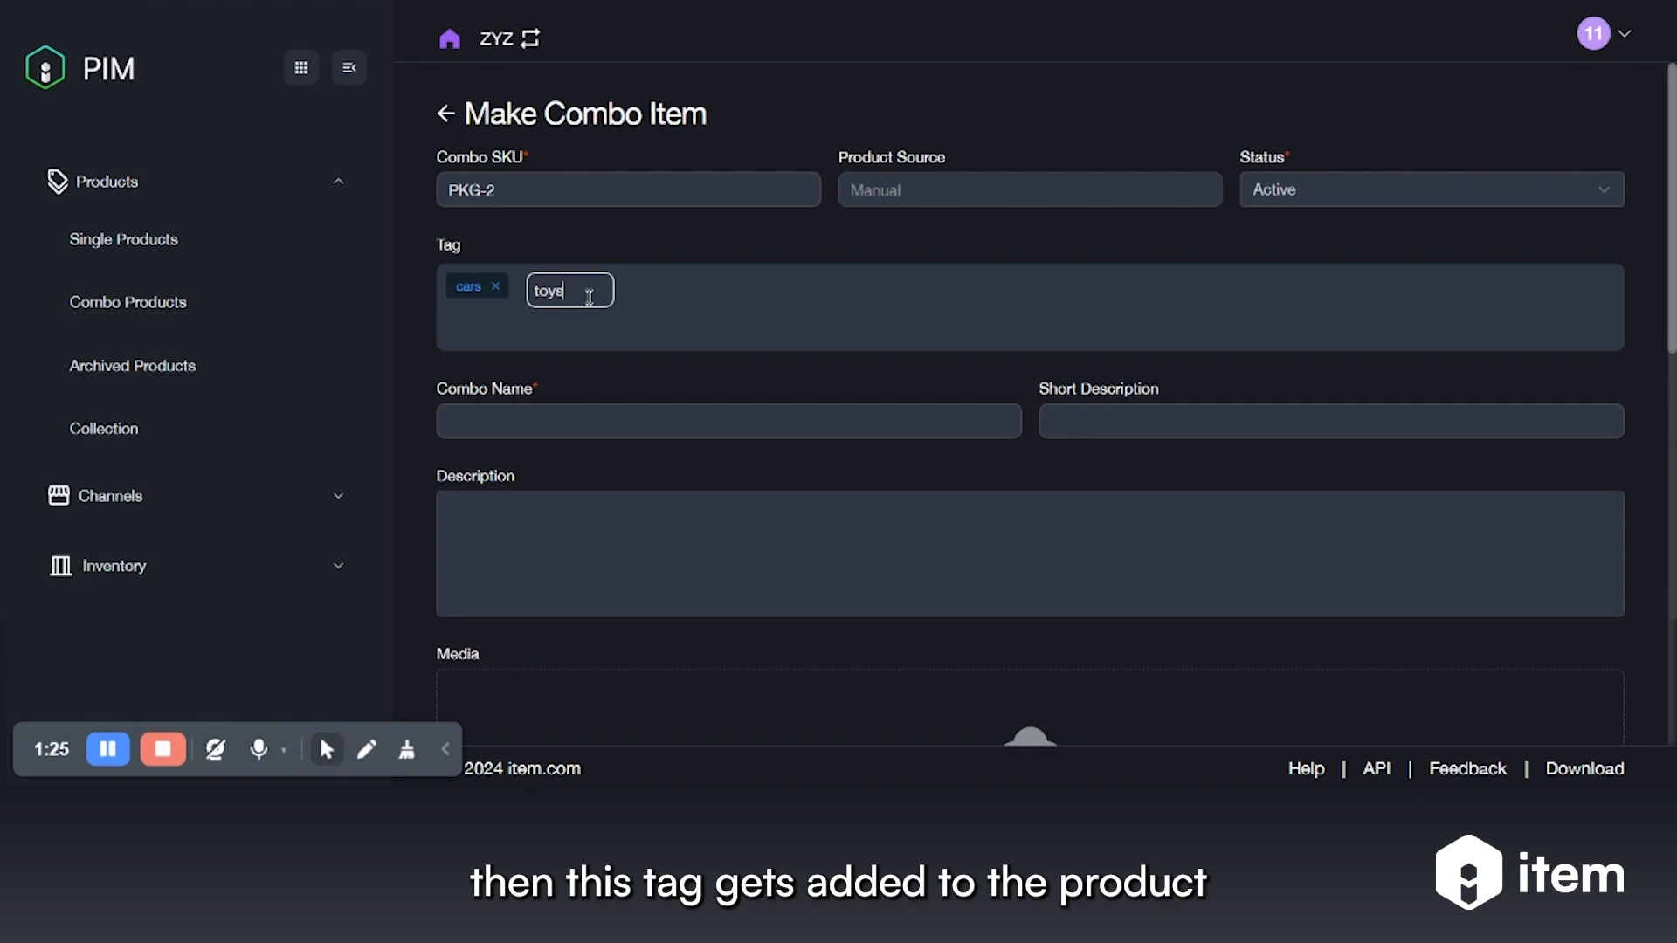
{"action": "key", "text": "Return"}
{"action": "left_click", "coordinate": [651, 430]}
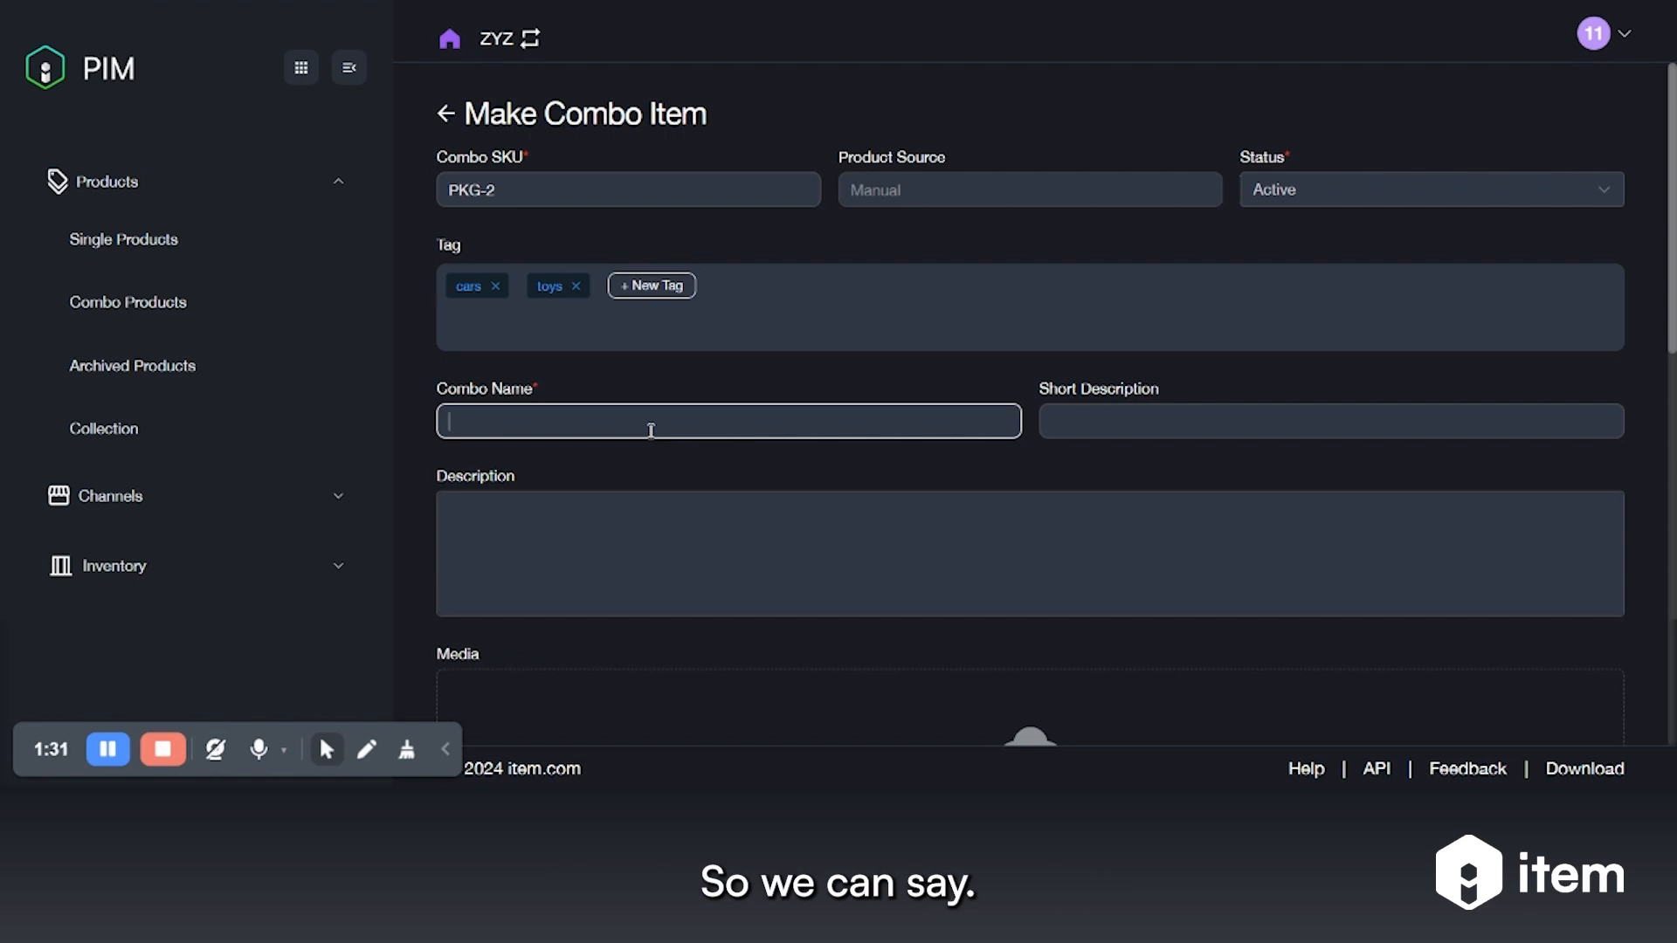
{"action": "type", "text": "Package"}
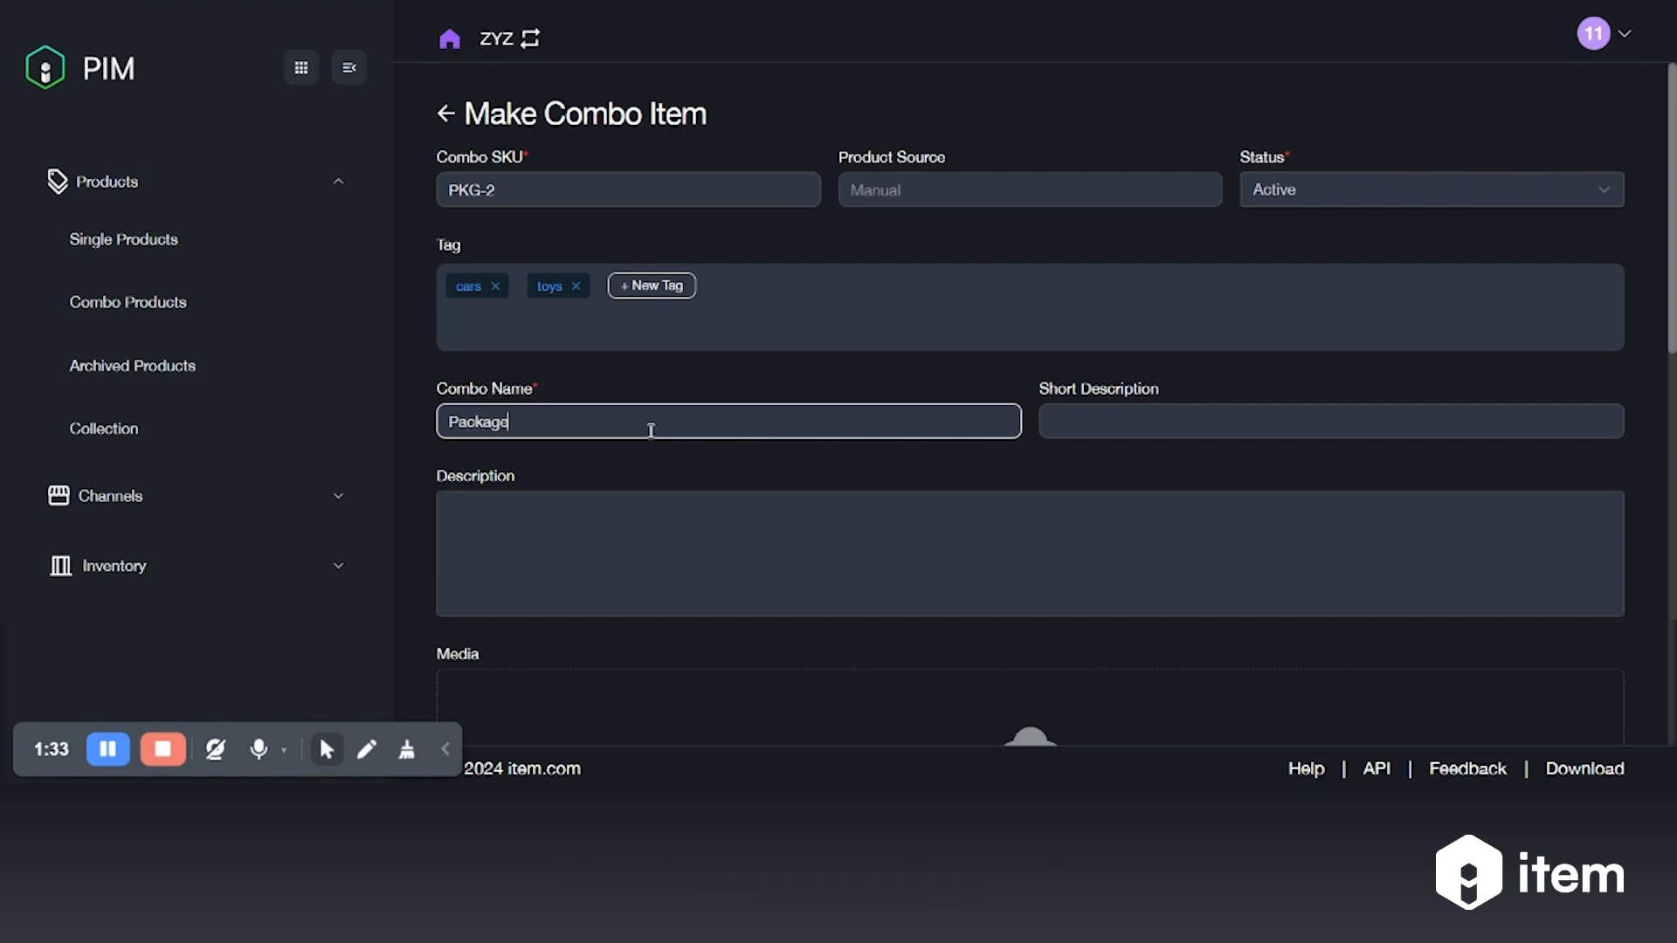
{"action": "type", "text": " 1 - makeup kit"}
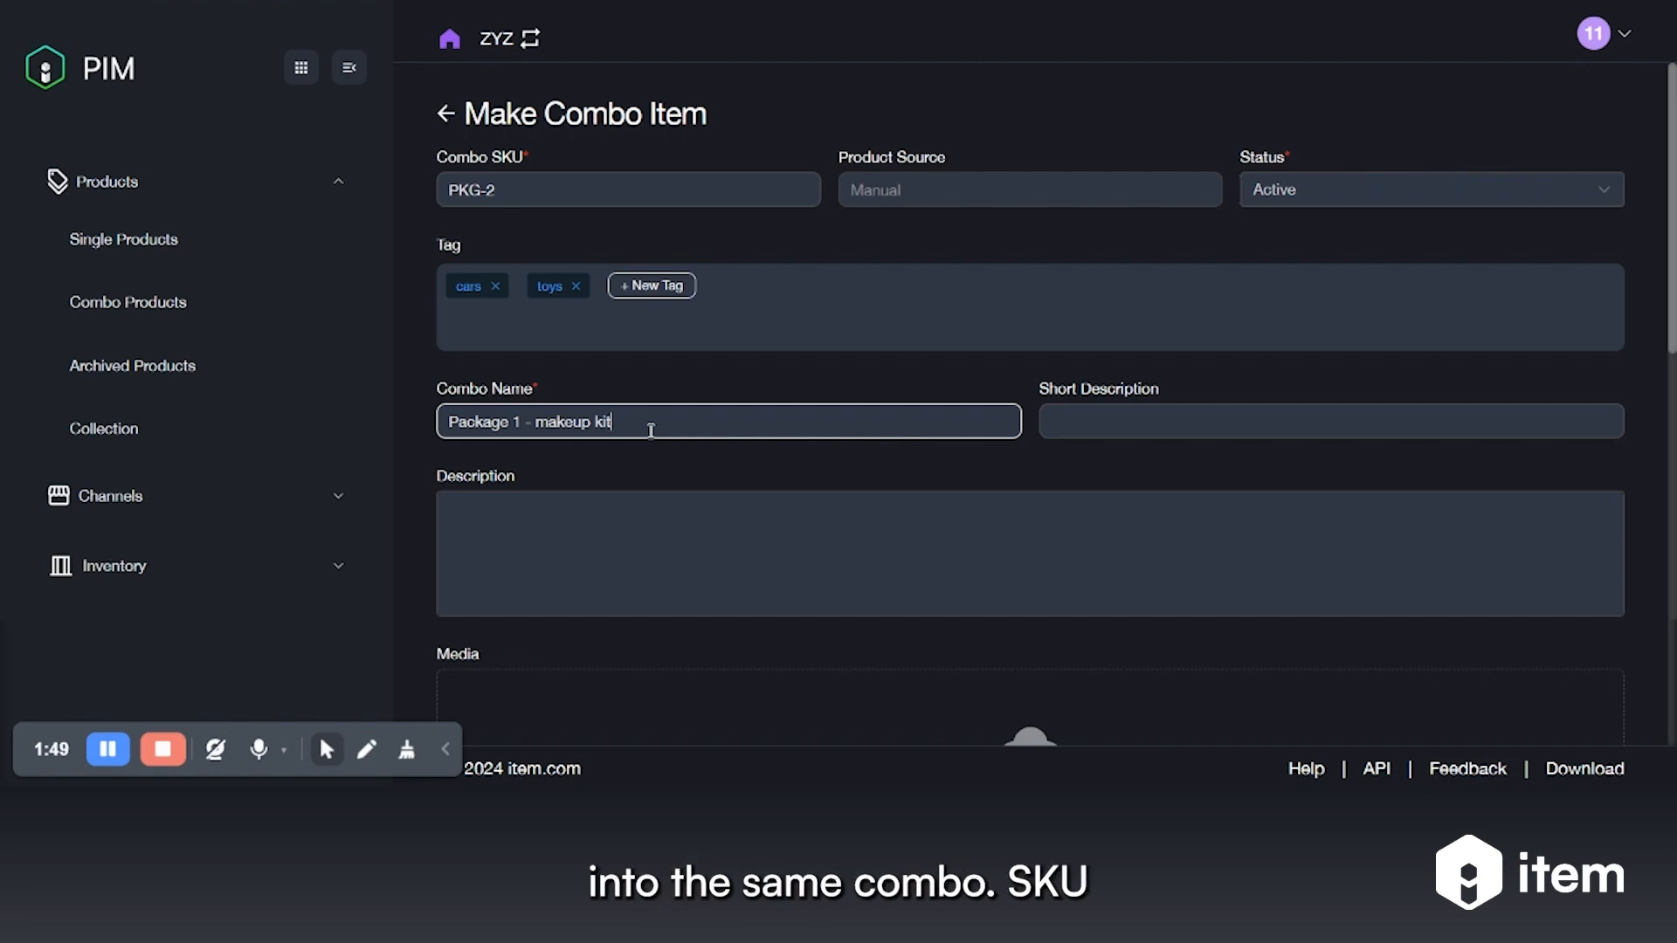
Leave both descriptions empty and enter a combo price of 50
{"action": "left_click", "coordinate": [1132, 419]}
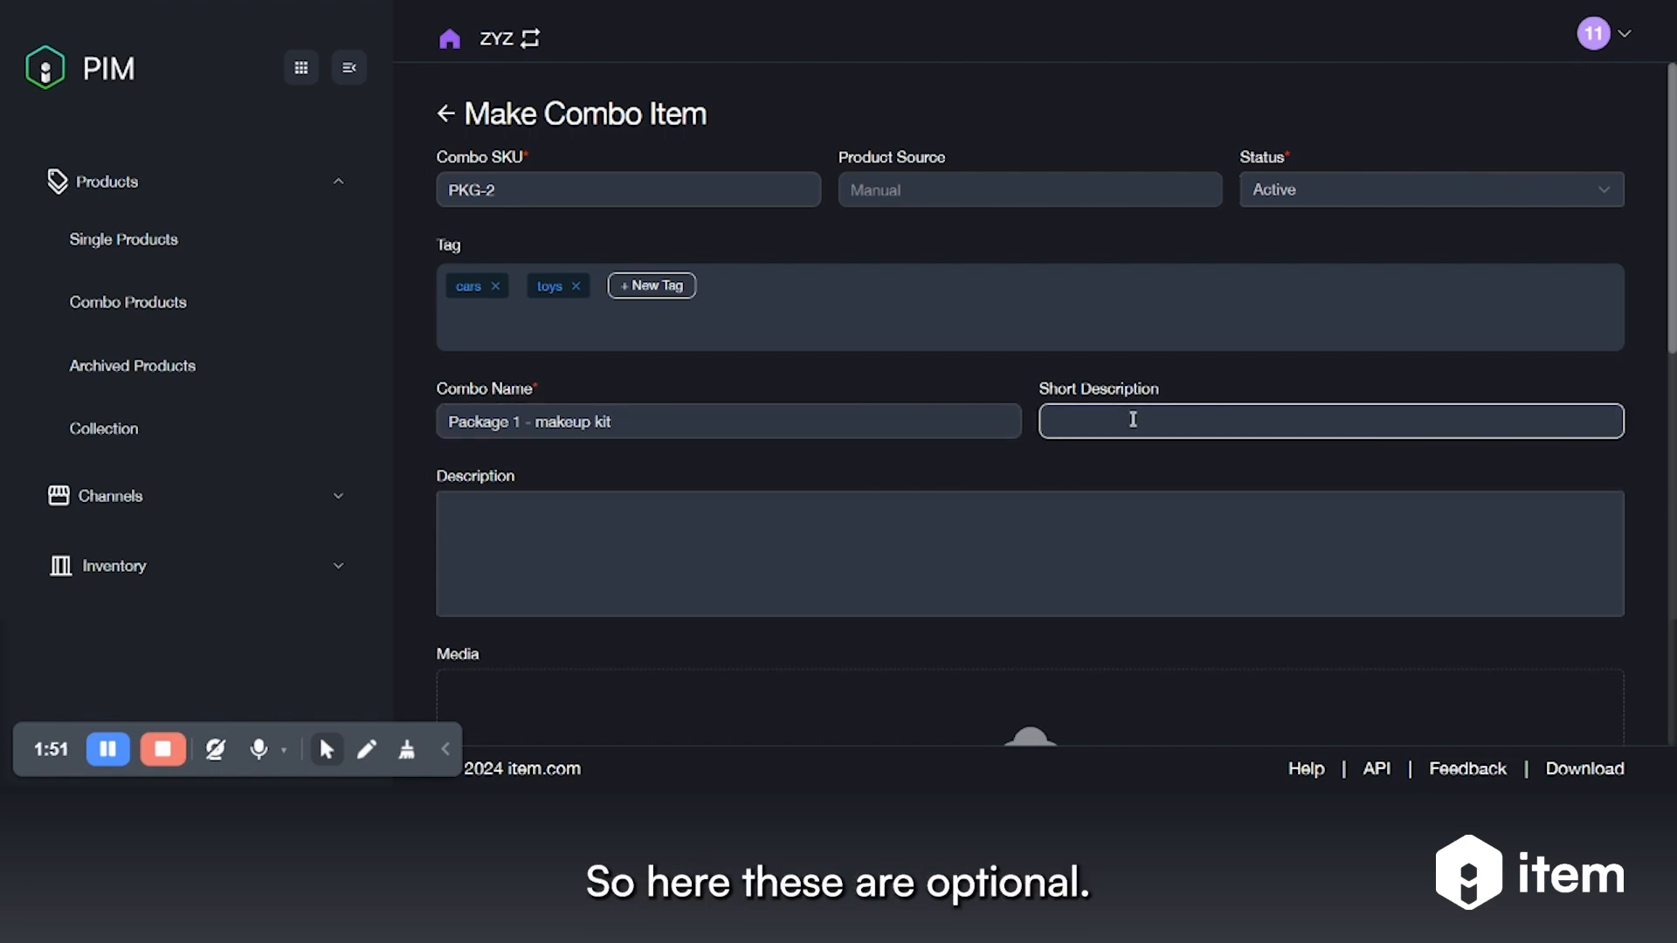
{"action": "left_click", "coordinate": [735, 571]}
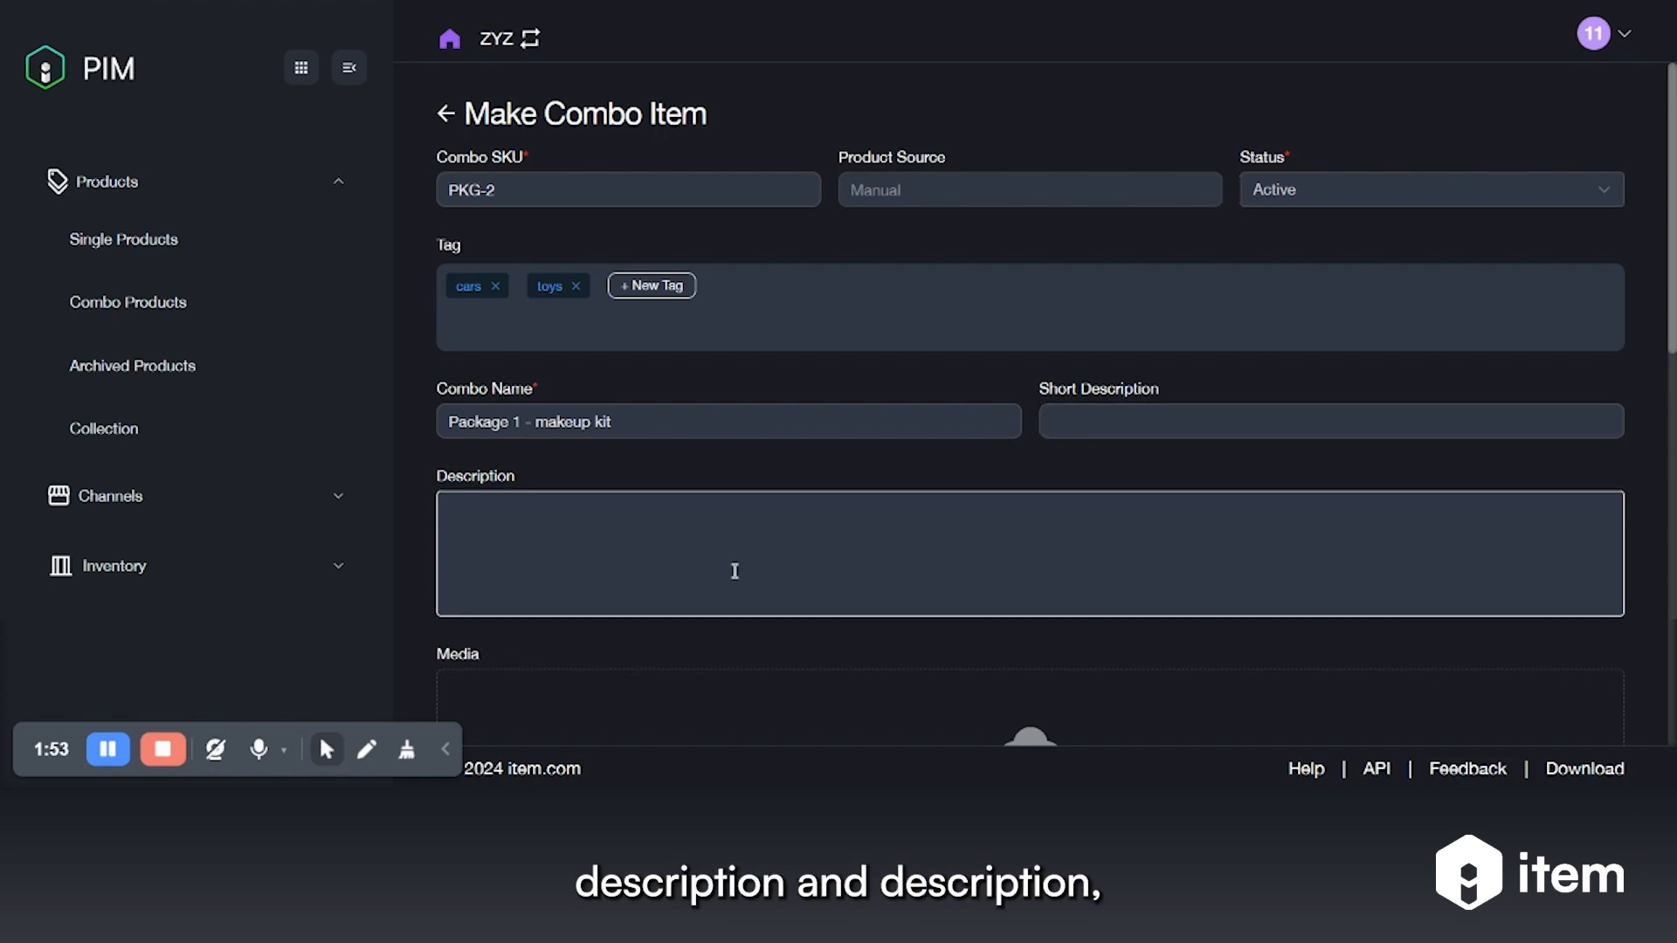
{"action": "scroll", "coordinate": [734, 571], "scroll_direction": "down", "scroll_amount": 3}
{"action": "scroll", "coordinate": [734, 580], "scroll_direction": "down", "scroll_amount": 1}
{"action": "left_click", "coordinate": [577, 521]}
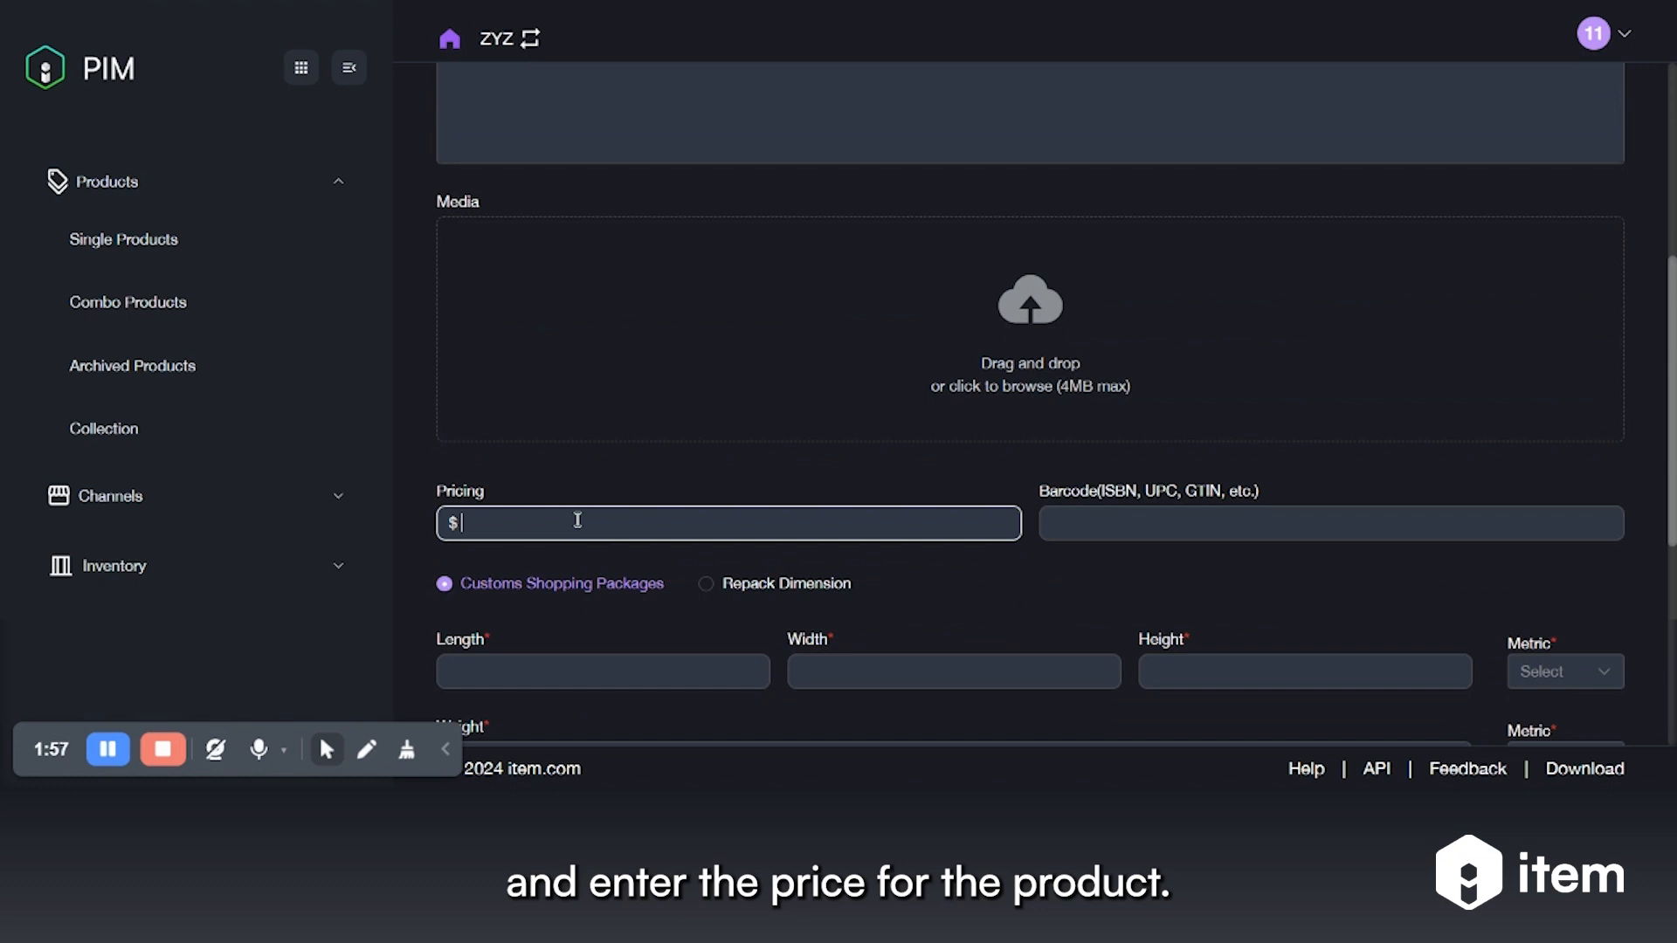
{"action": "type", "text": "50"}
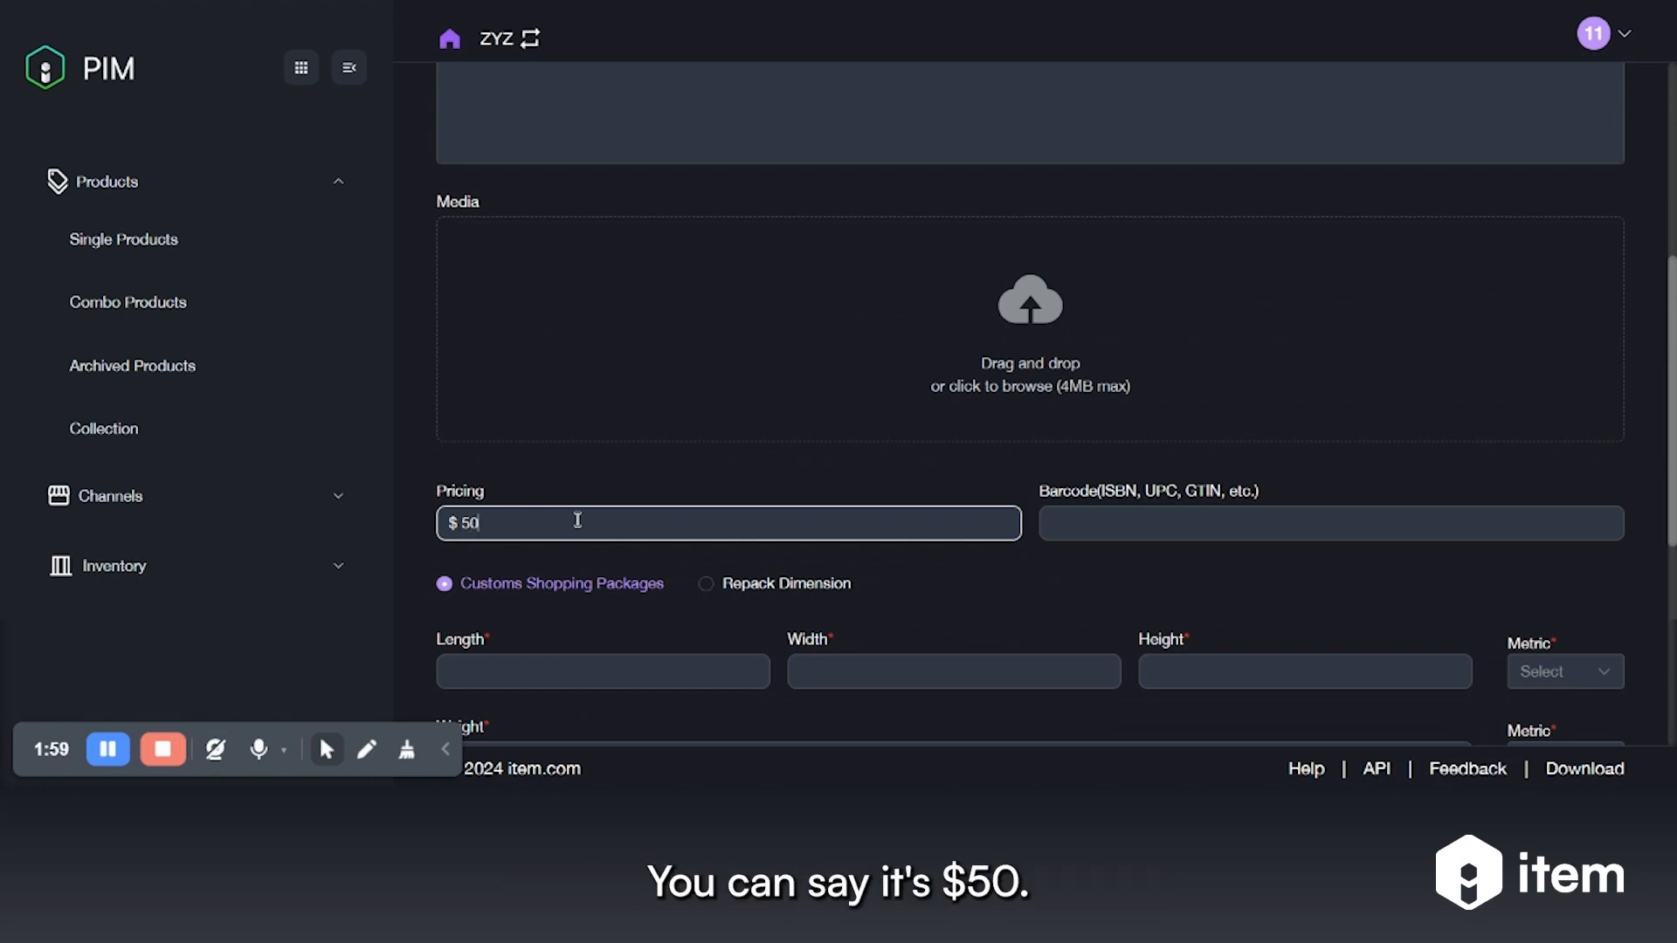
{"action": "left_click", "coordinate": [1083, 566]}
{"action": "scroll", "coordinate": [1083, 564], "scroll_direction": "down", "scroll_amount": 4}
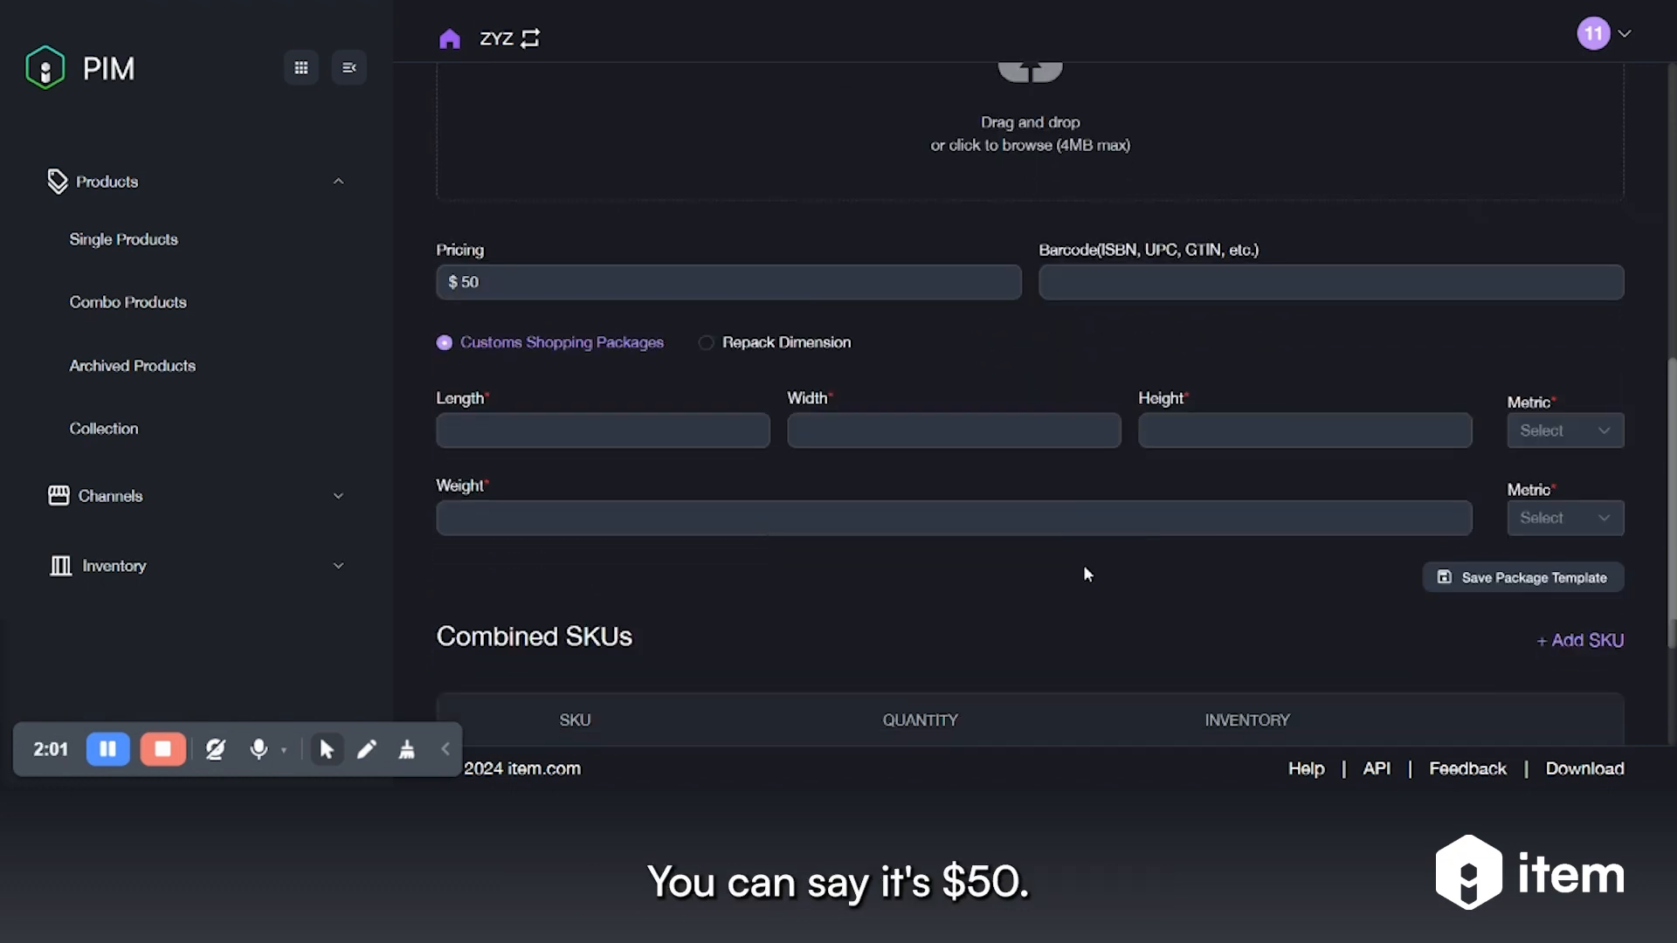
{"action": "left_click", "coordinate": [572, 284]}
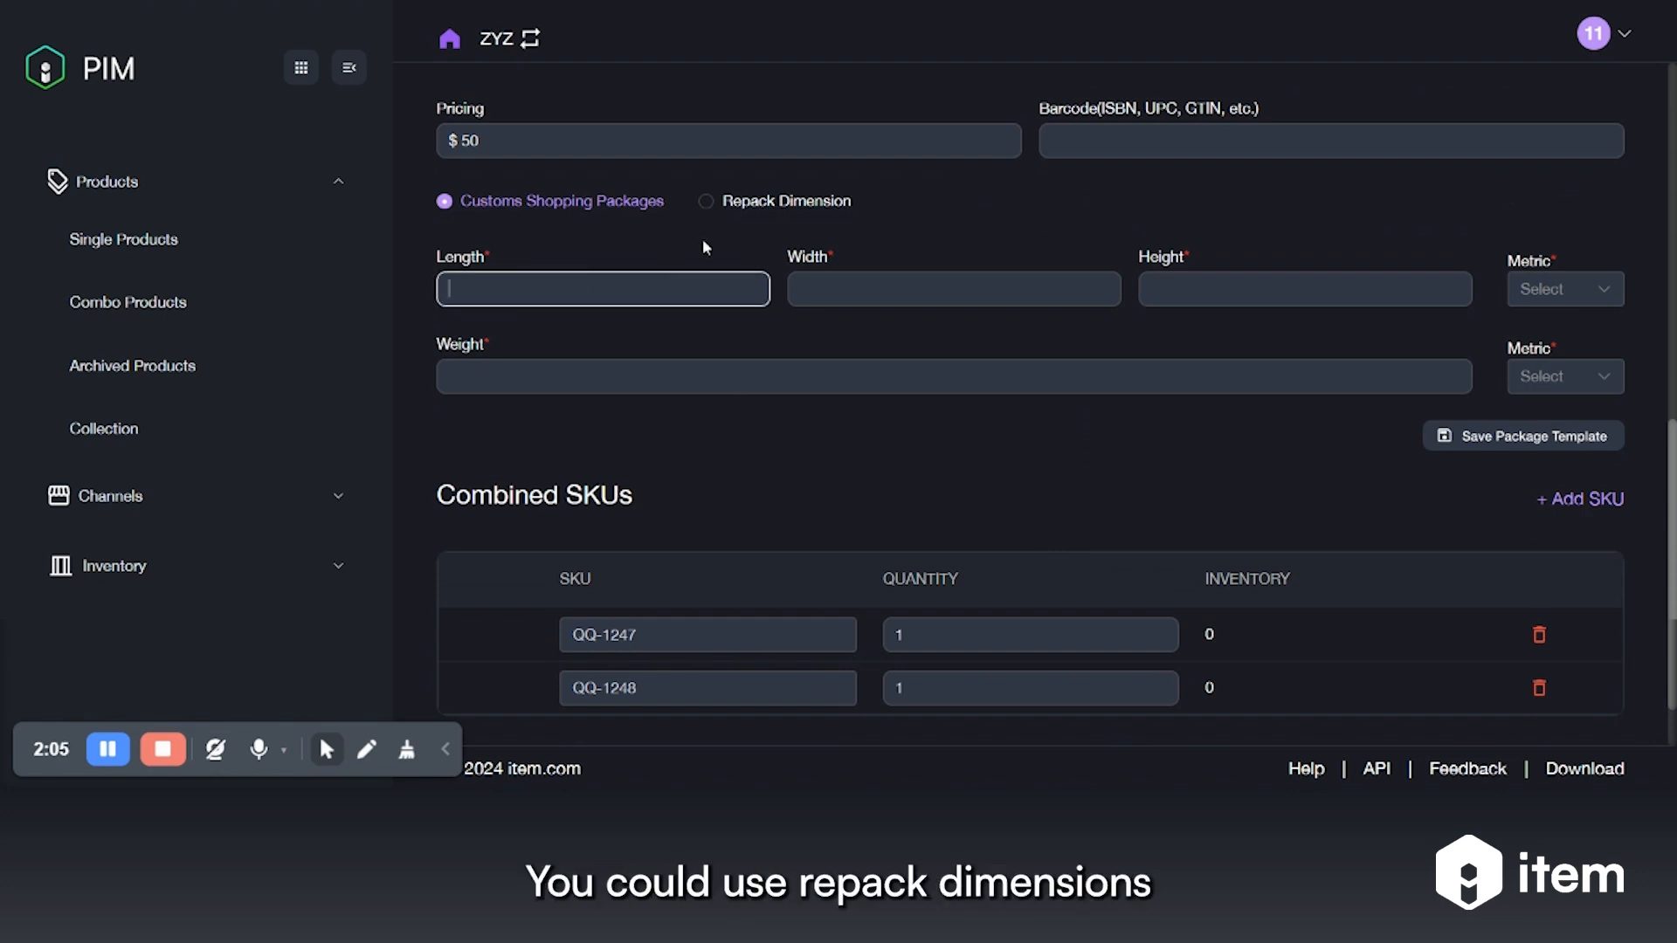
Apply the saved repack dimension 'aaa' (21 × 11 × 22 cm, 33 oz) to the combo
{"action": "left_click", "coordinate": [705, 200]}
{"action": "left_click", "coordinate": [767, 243]}
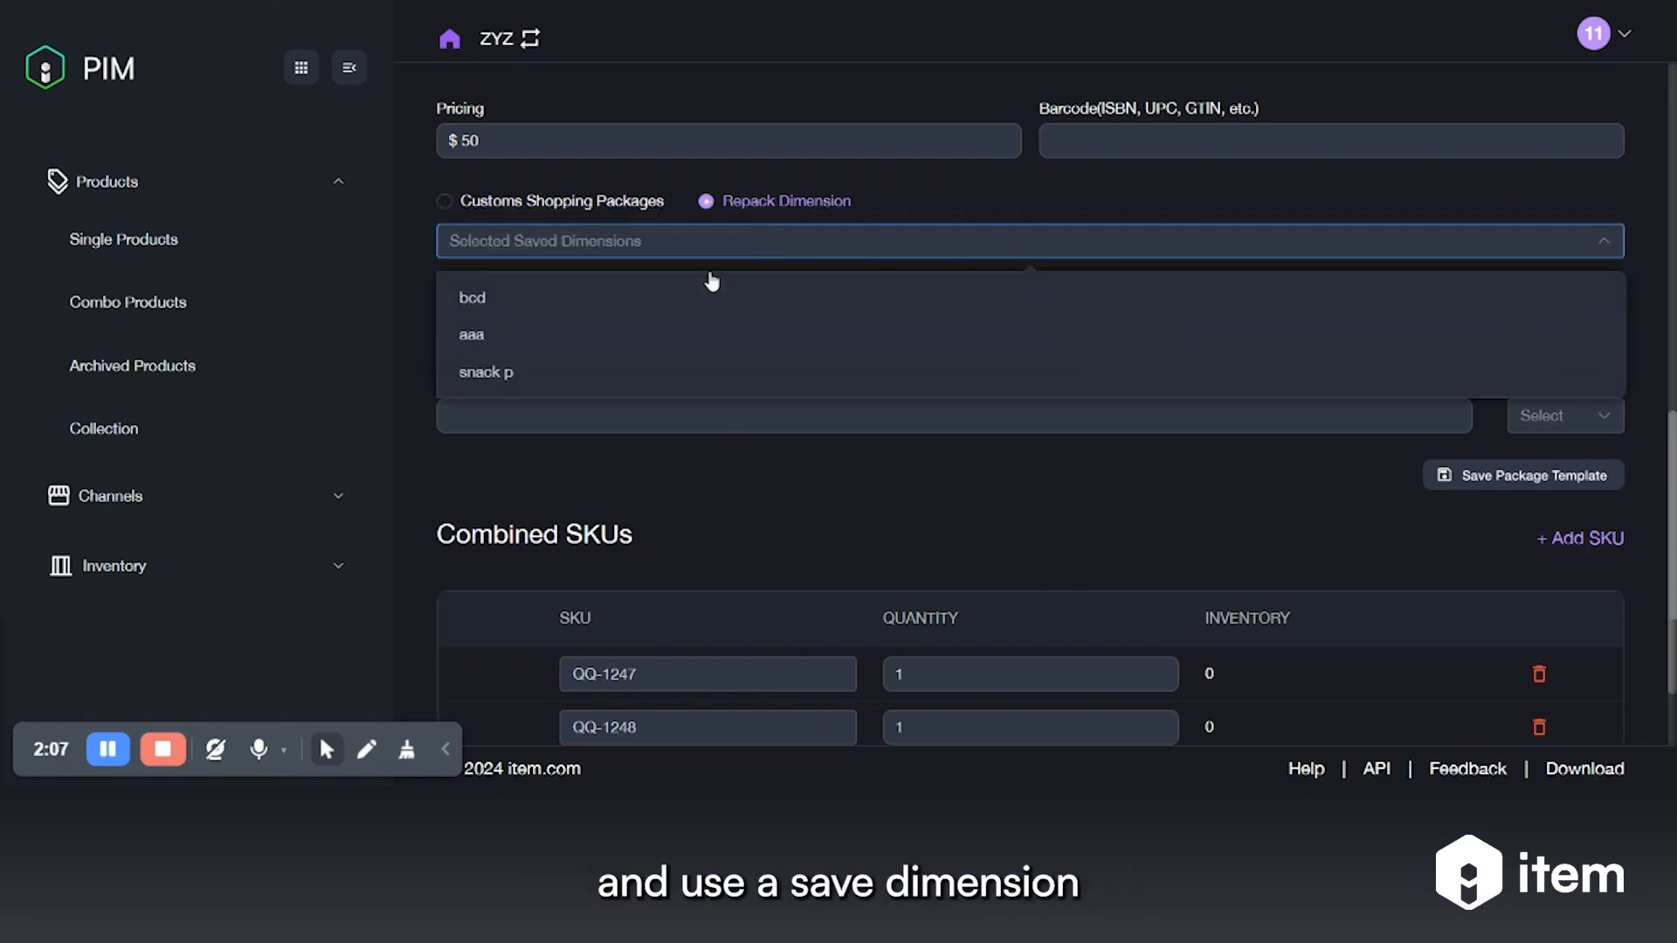
{"action": "left_click", "coordinate": [502, 335]}
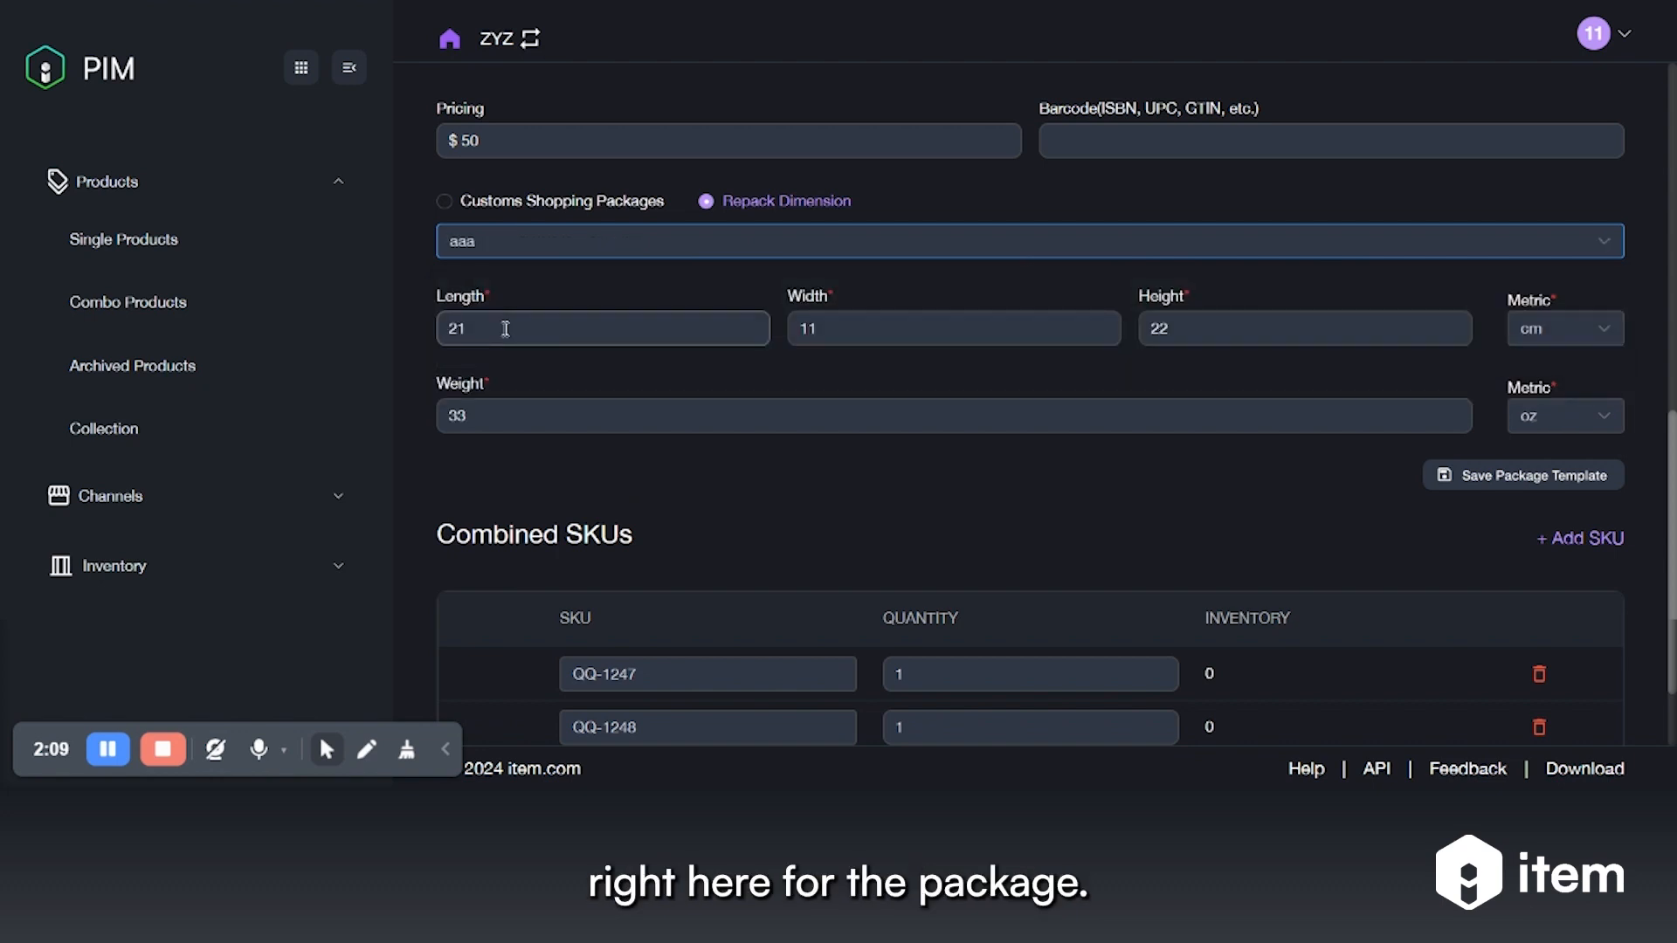
{"action": "scroll", "coordinate": [1150, 517], "scroll_direction": "down", "scroll_amount": 3}
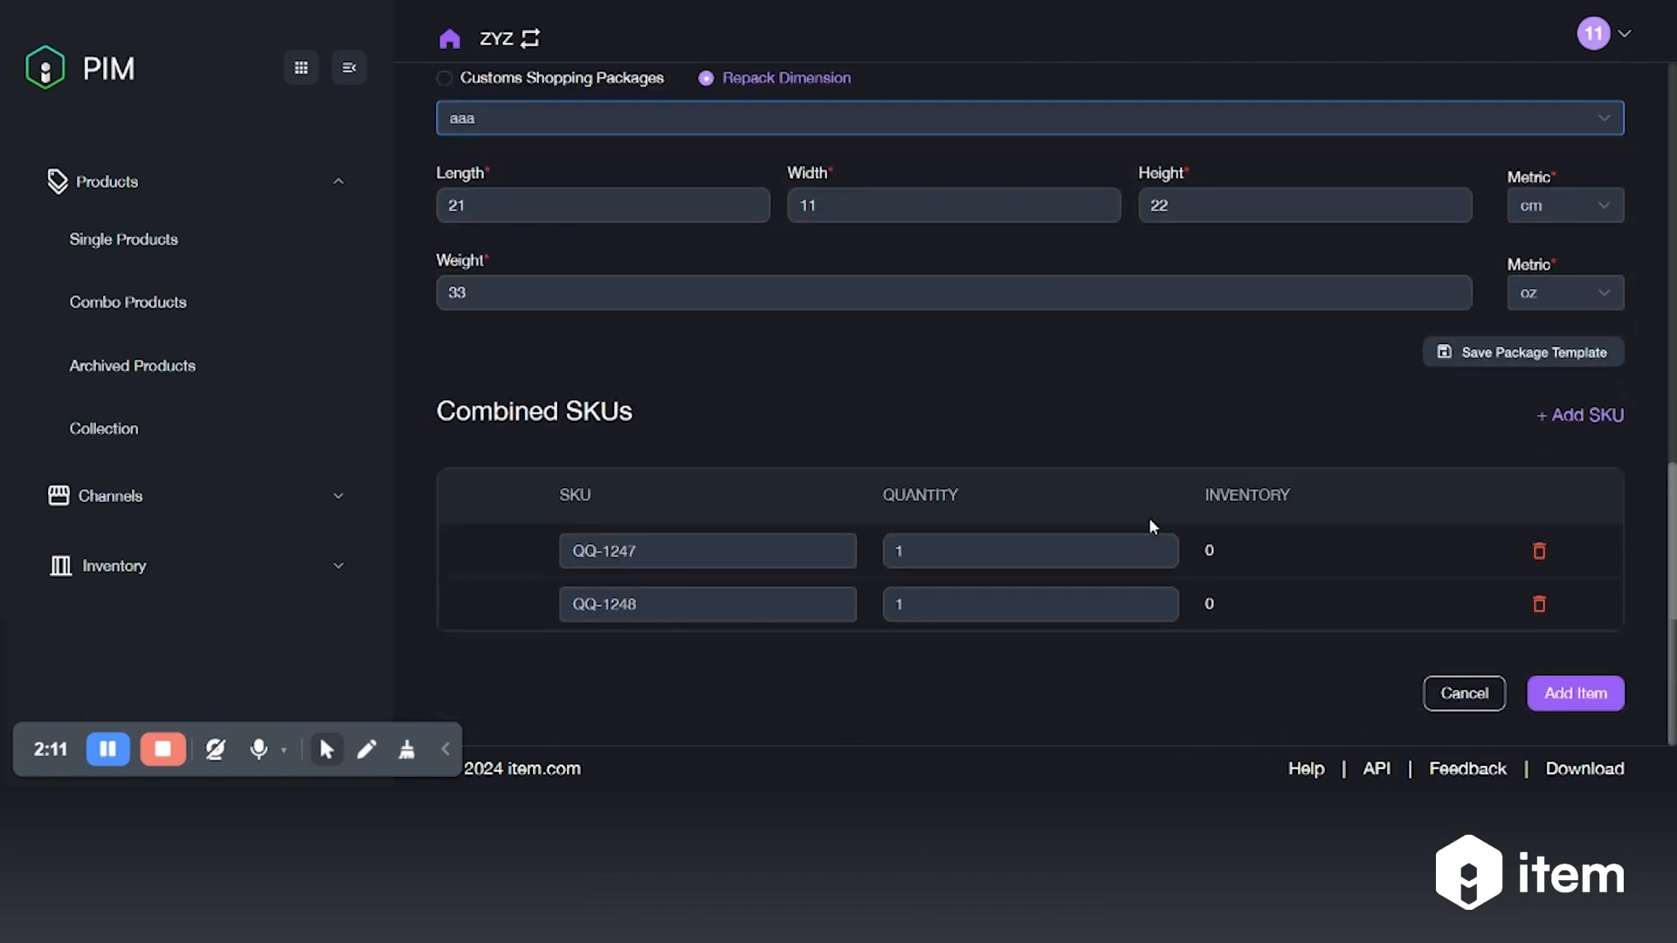
{"action": "scroll", "coordinate": [788, 264], "scroll_direction": "up", "scroll_amount": 2}
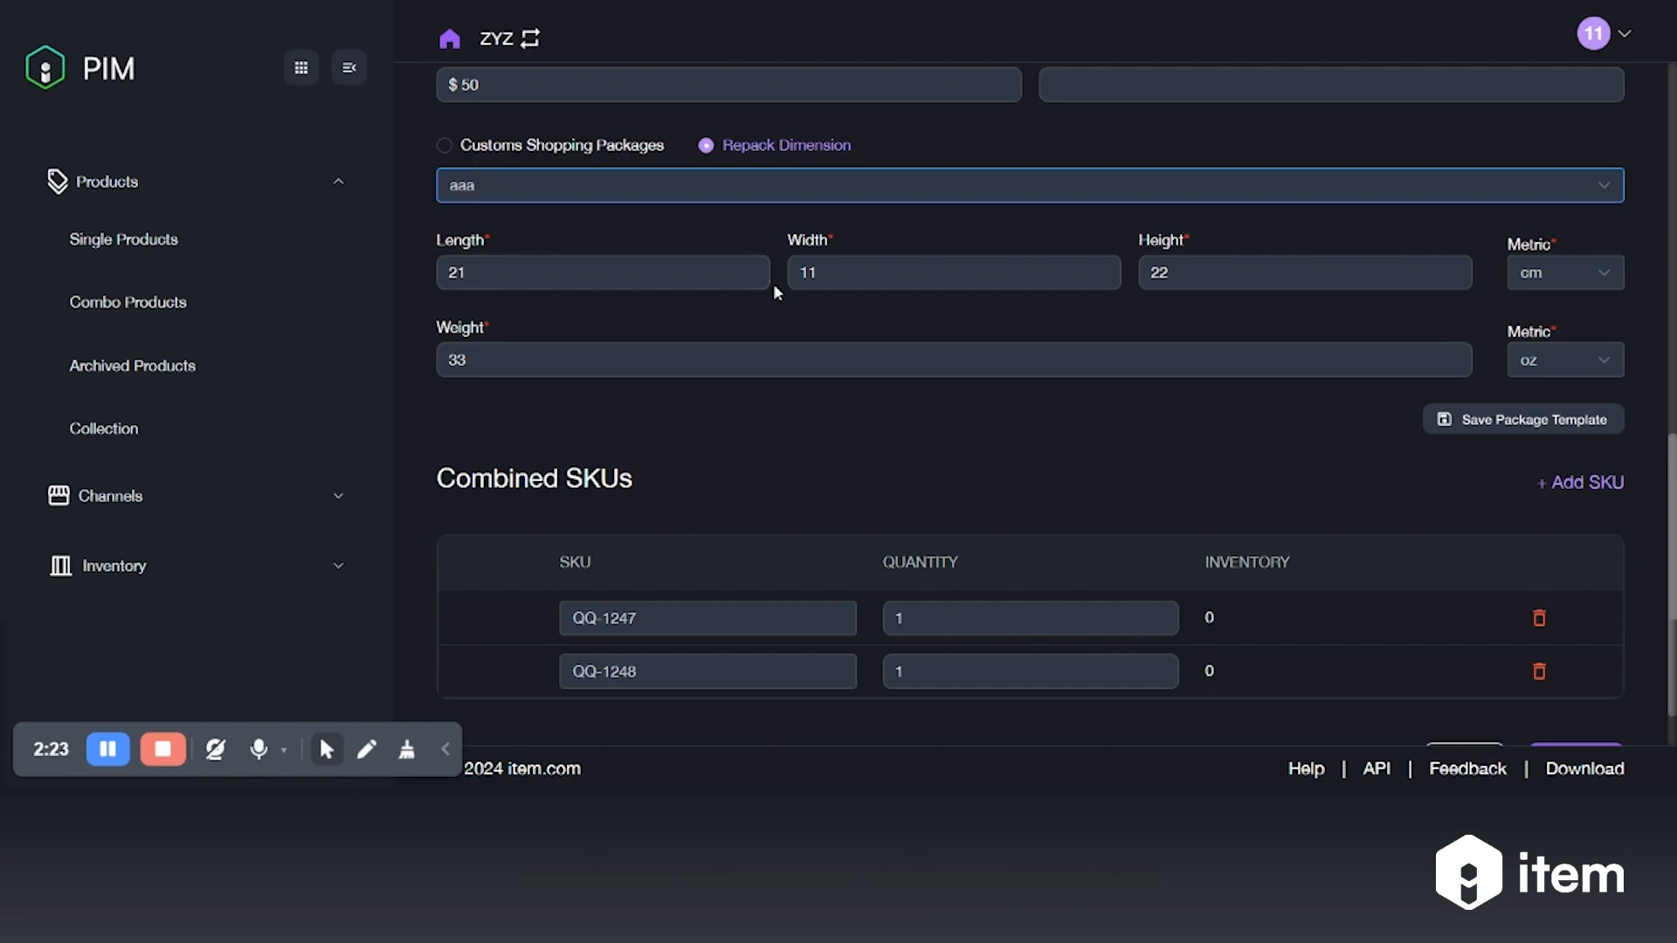
{"action": "scroll", "coordinate": [993, 369], "scroll_direction": "down", "scroll_amount": 1}
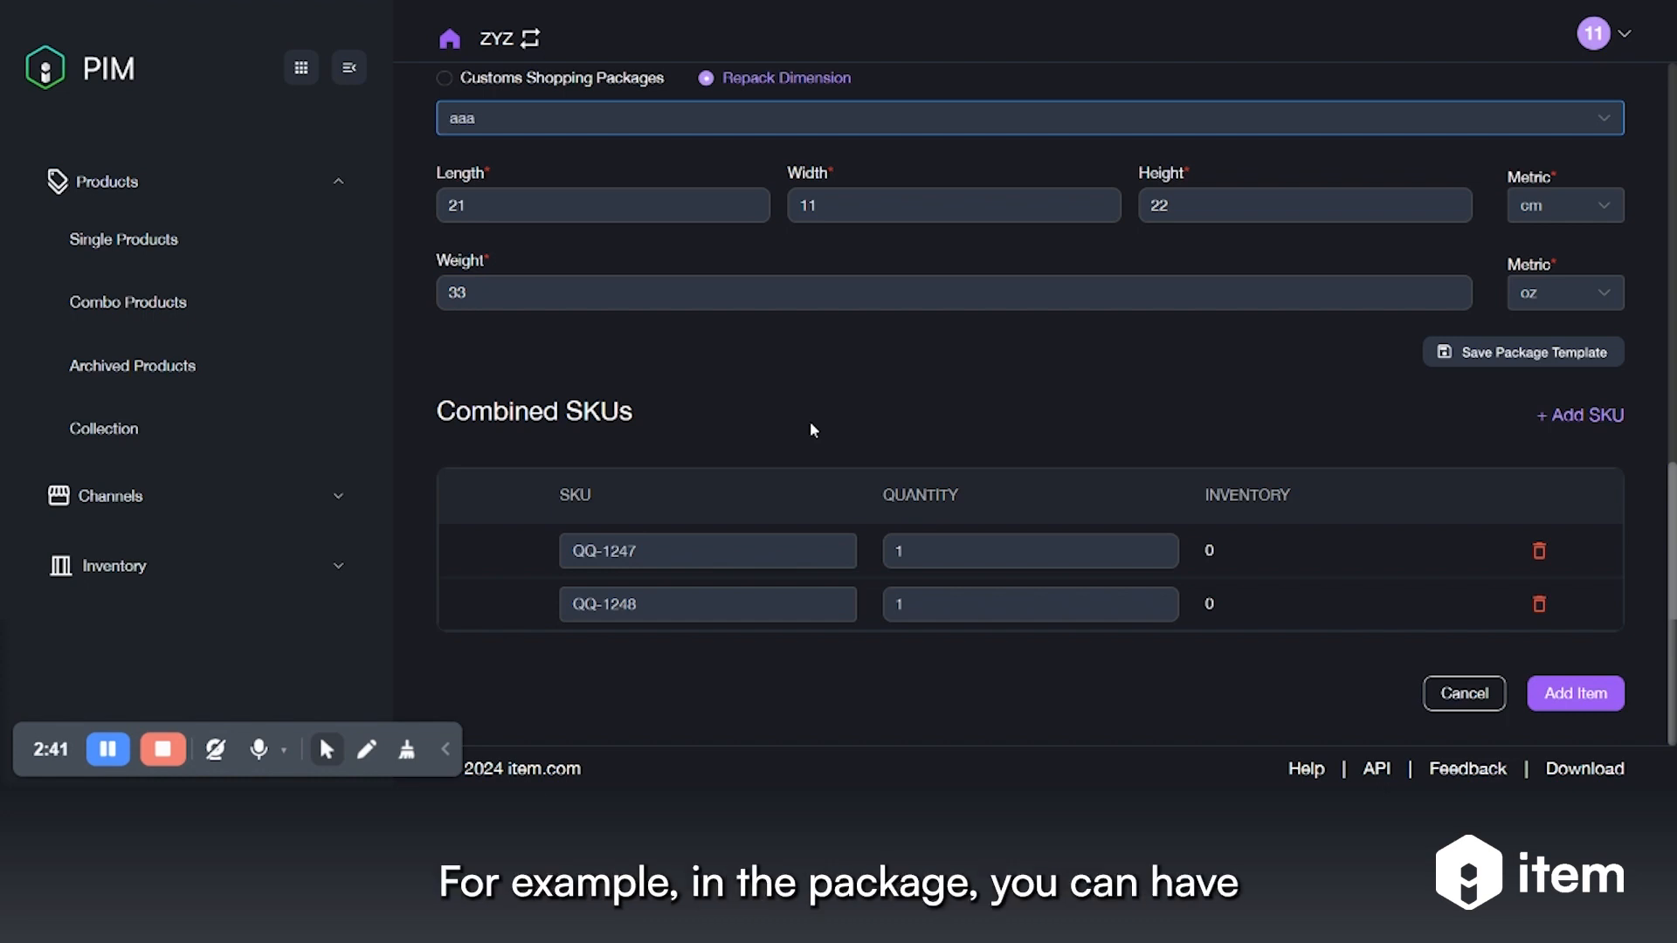
Change the combined SKU quantities to 2 for QQ-1247 and 3 for QQ-1248
{"action": "left_click", "coordinate": [972, 551]}
{"action": "key", "text": "BackSpace"}
{"action": "type", "text": "2"}
{"action": "left_click", "coordinate": [936, 600]}
{"action": "key", "text": "BackSpace"}
{"action": "type", "text": "3"}
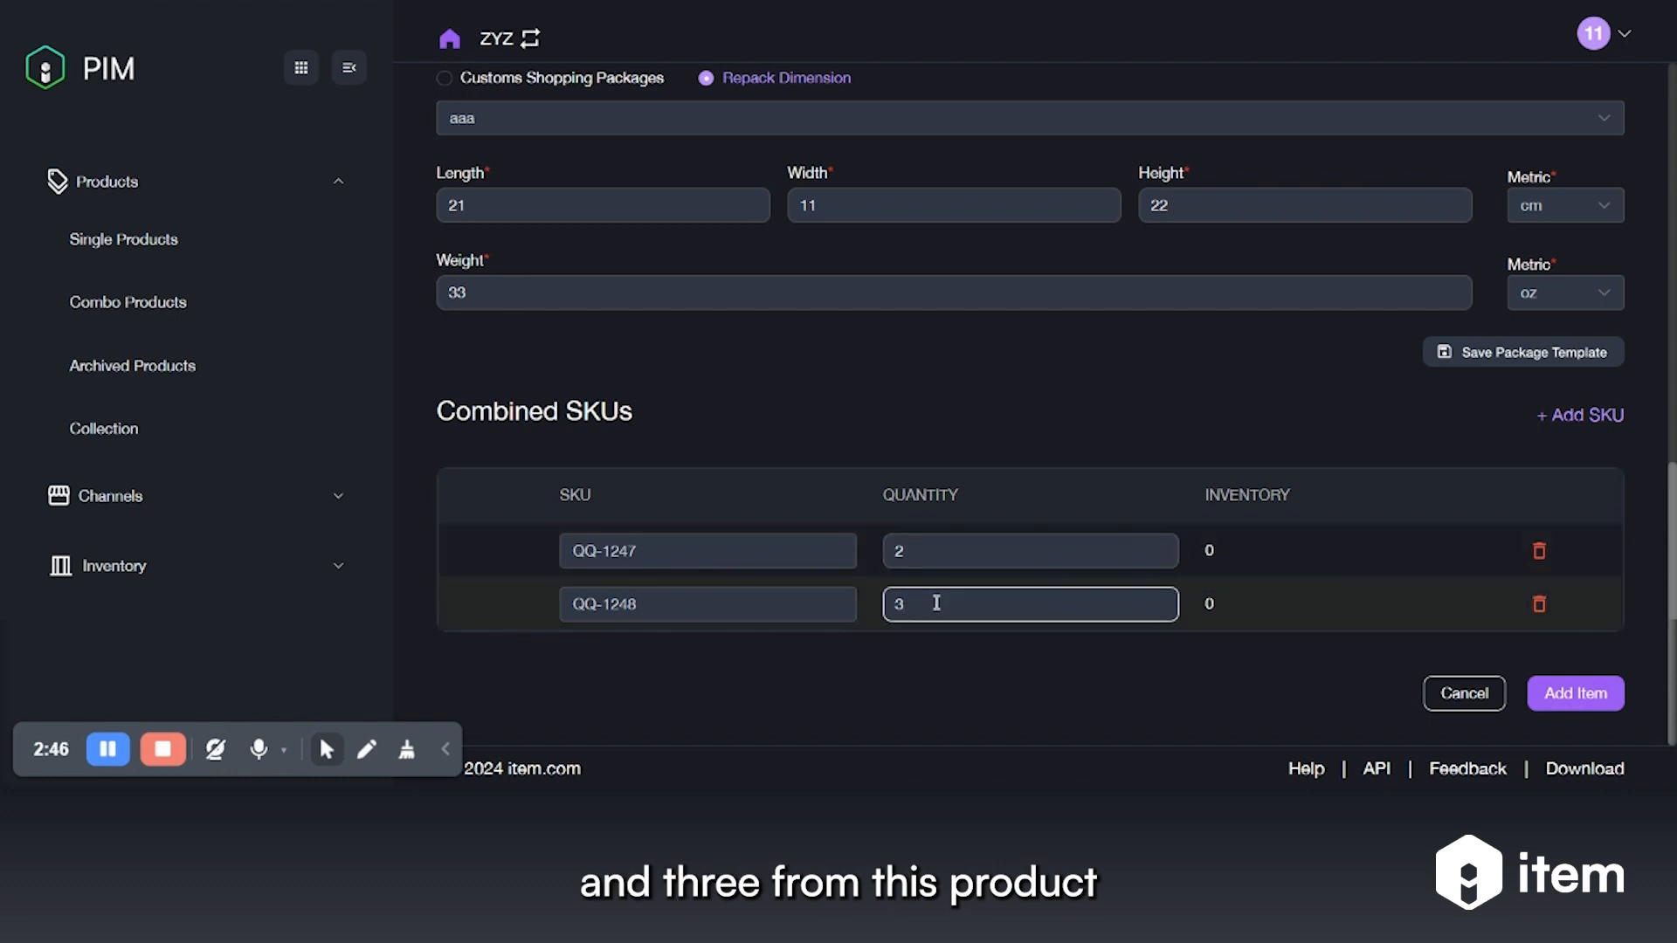
{"action": "left_click", "coordinate": [1054, 521]}
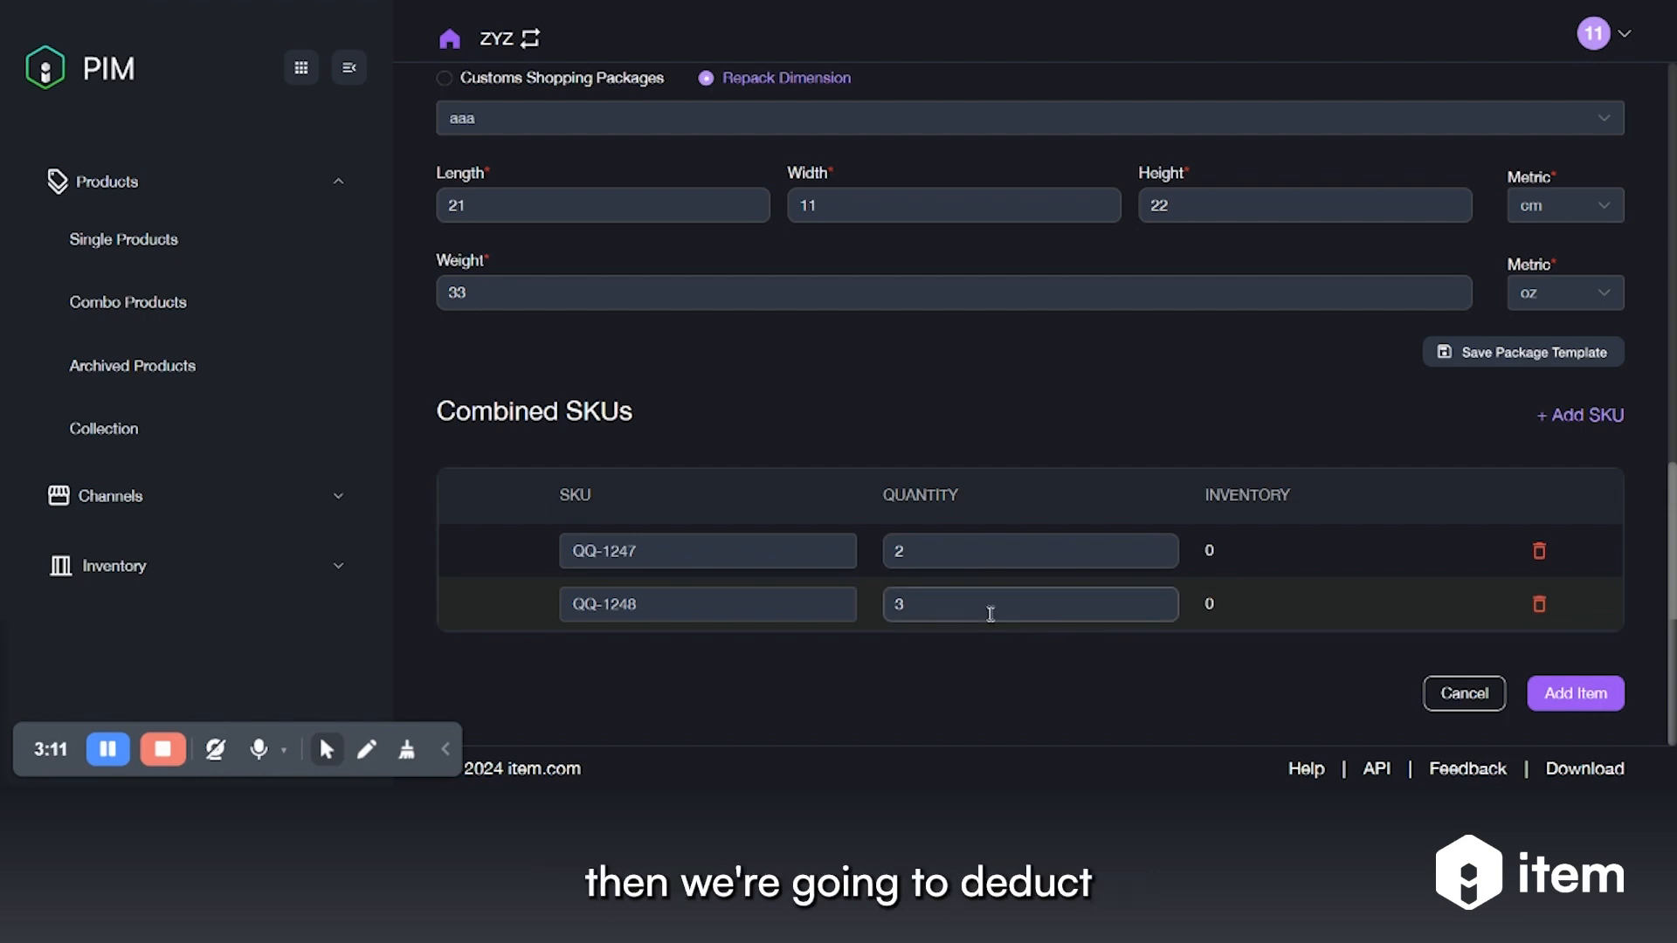
Remove QQ-1248 from the combined SKUs and add a blank SKU row after QQ-1247
{"action": "left_click", "coordinate": [928, 605]}
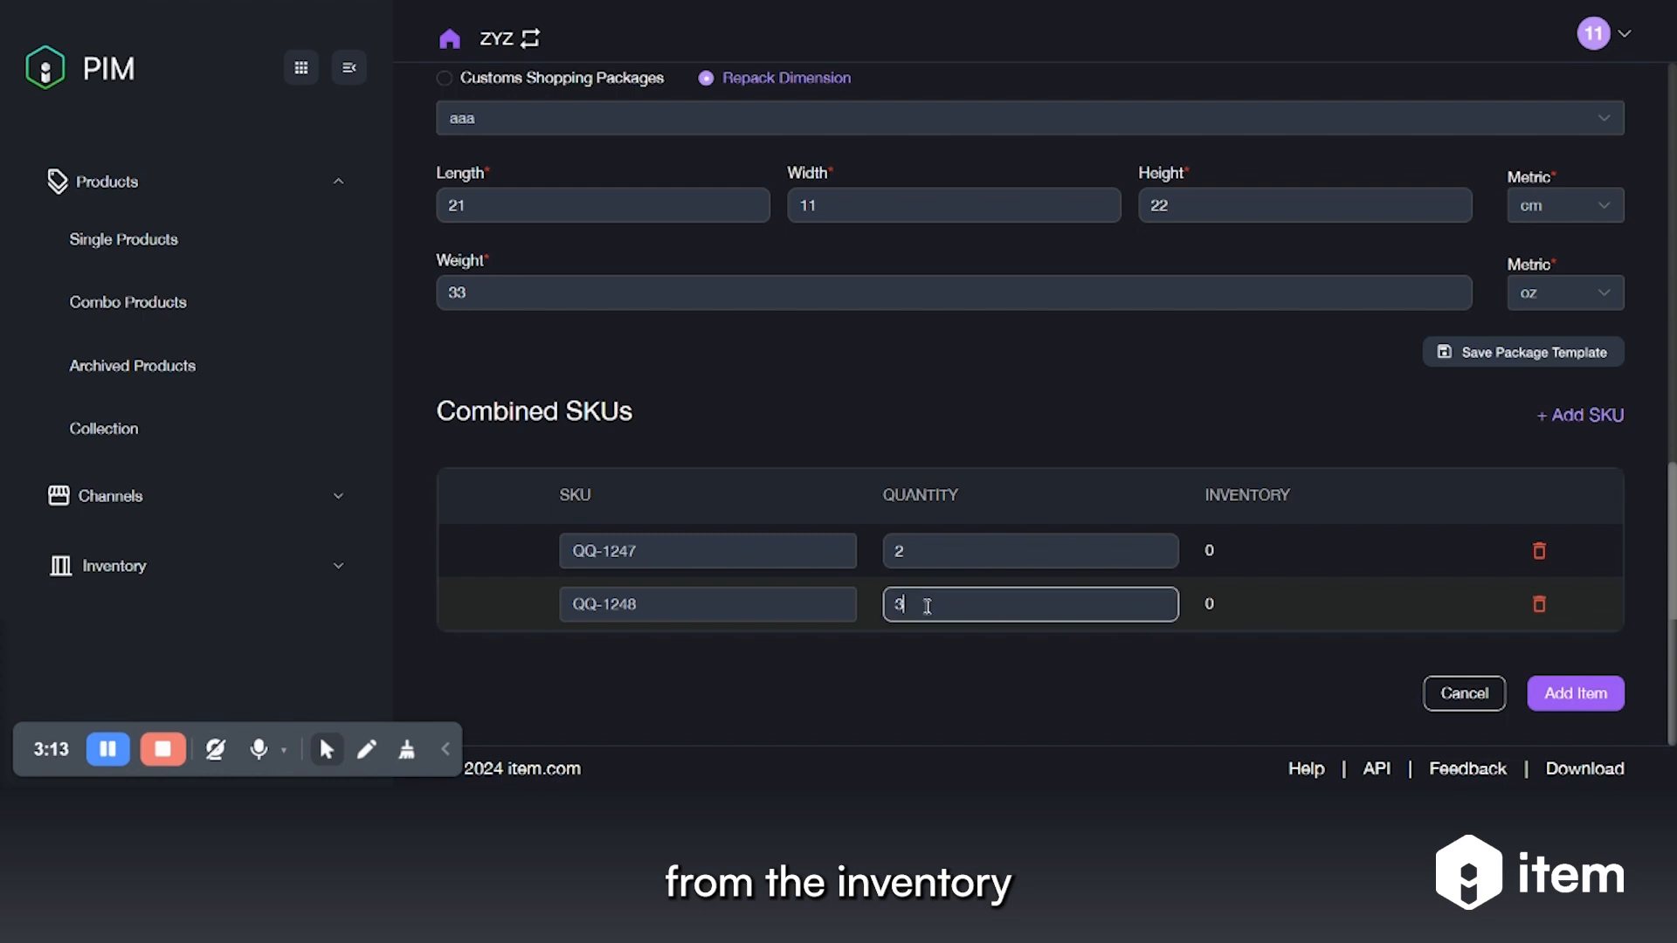
{"action": "double_click", "coordinate": [927, 551]}
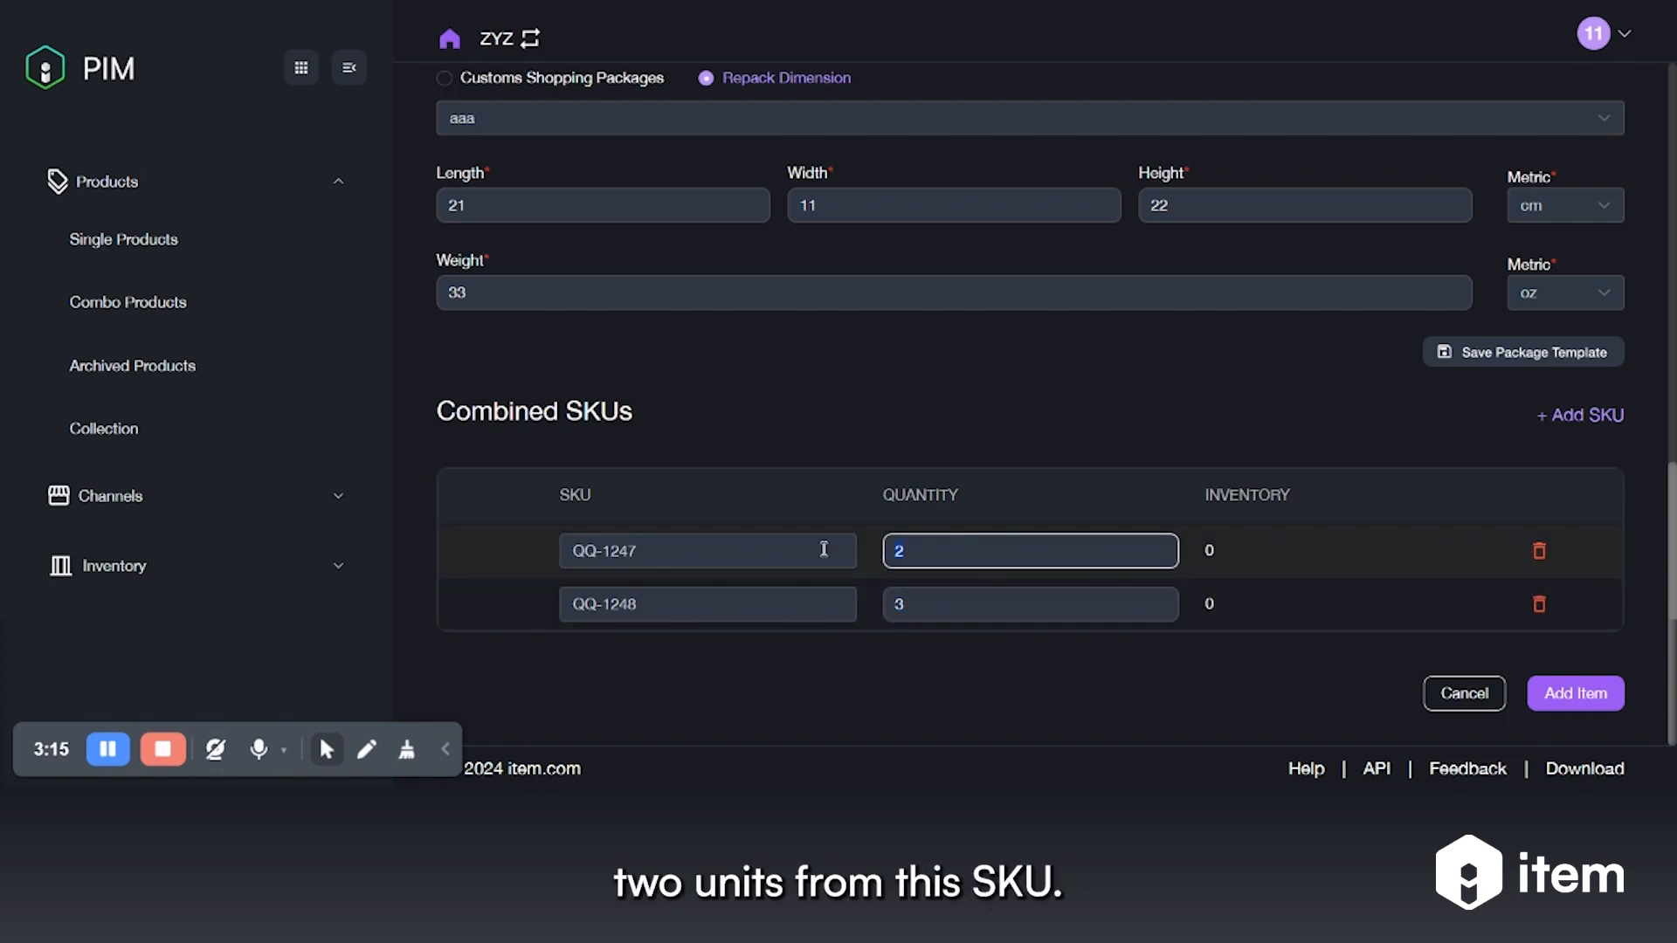
{"action": "left_click", "coordinate": [673, 550]}
{"action": "left_click", "coordinate": [1256, 499]}
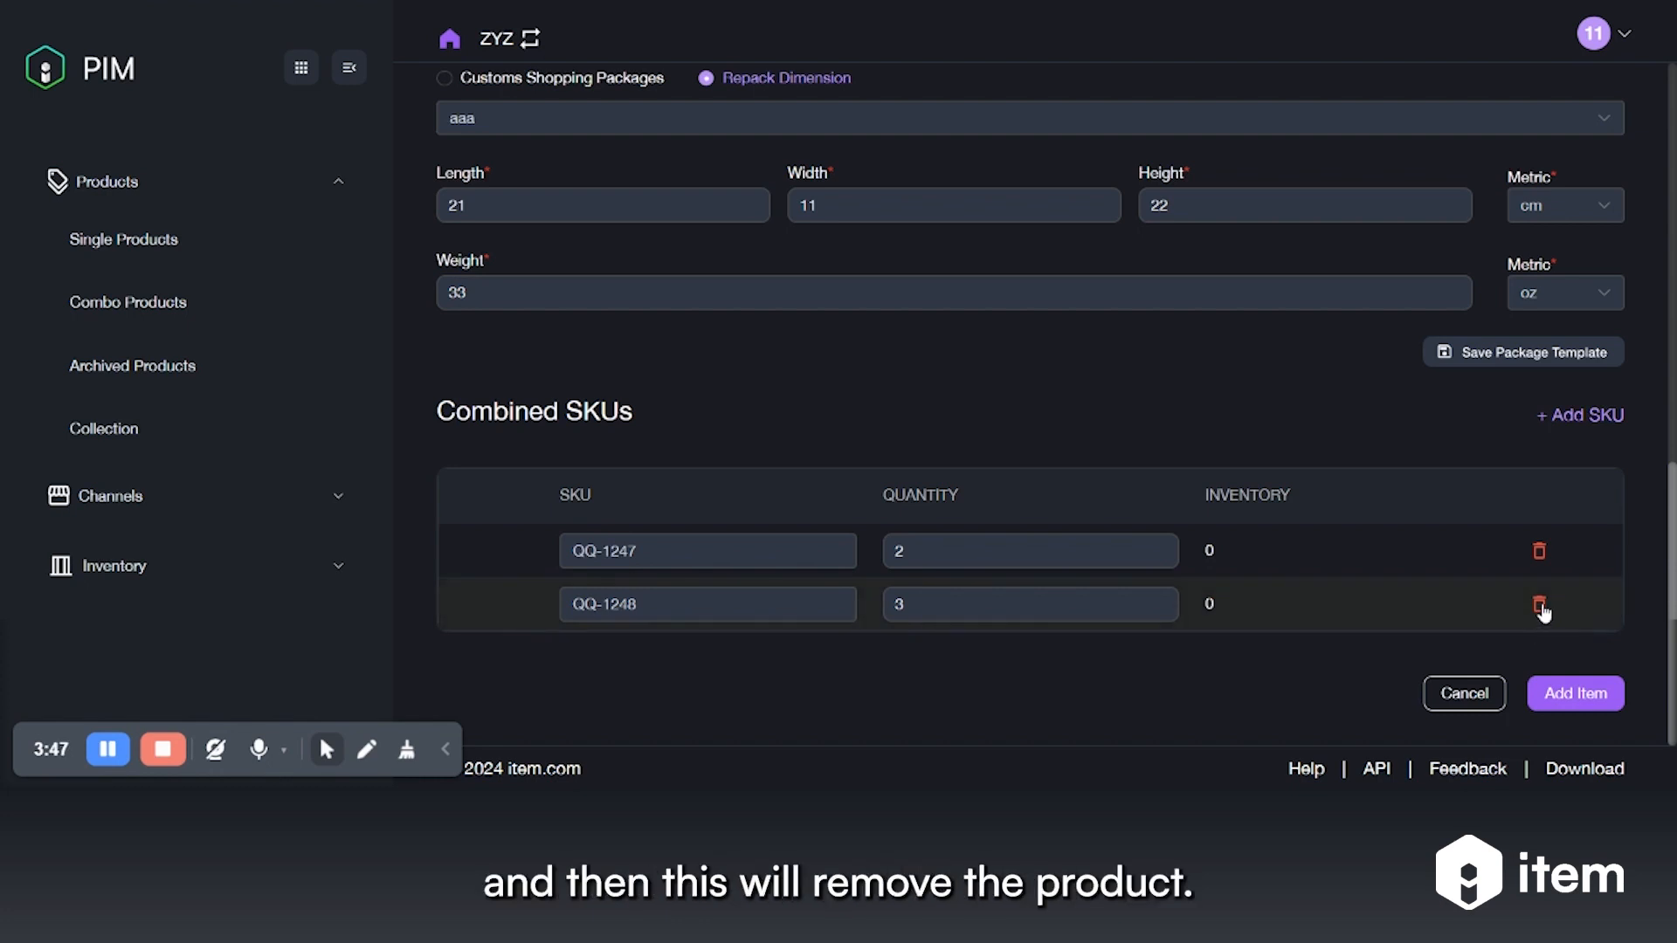
{"action": "left_click", "coordinate": [1541, 608]}
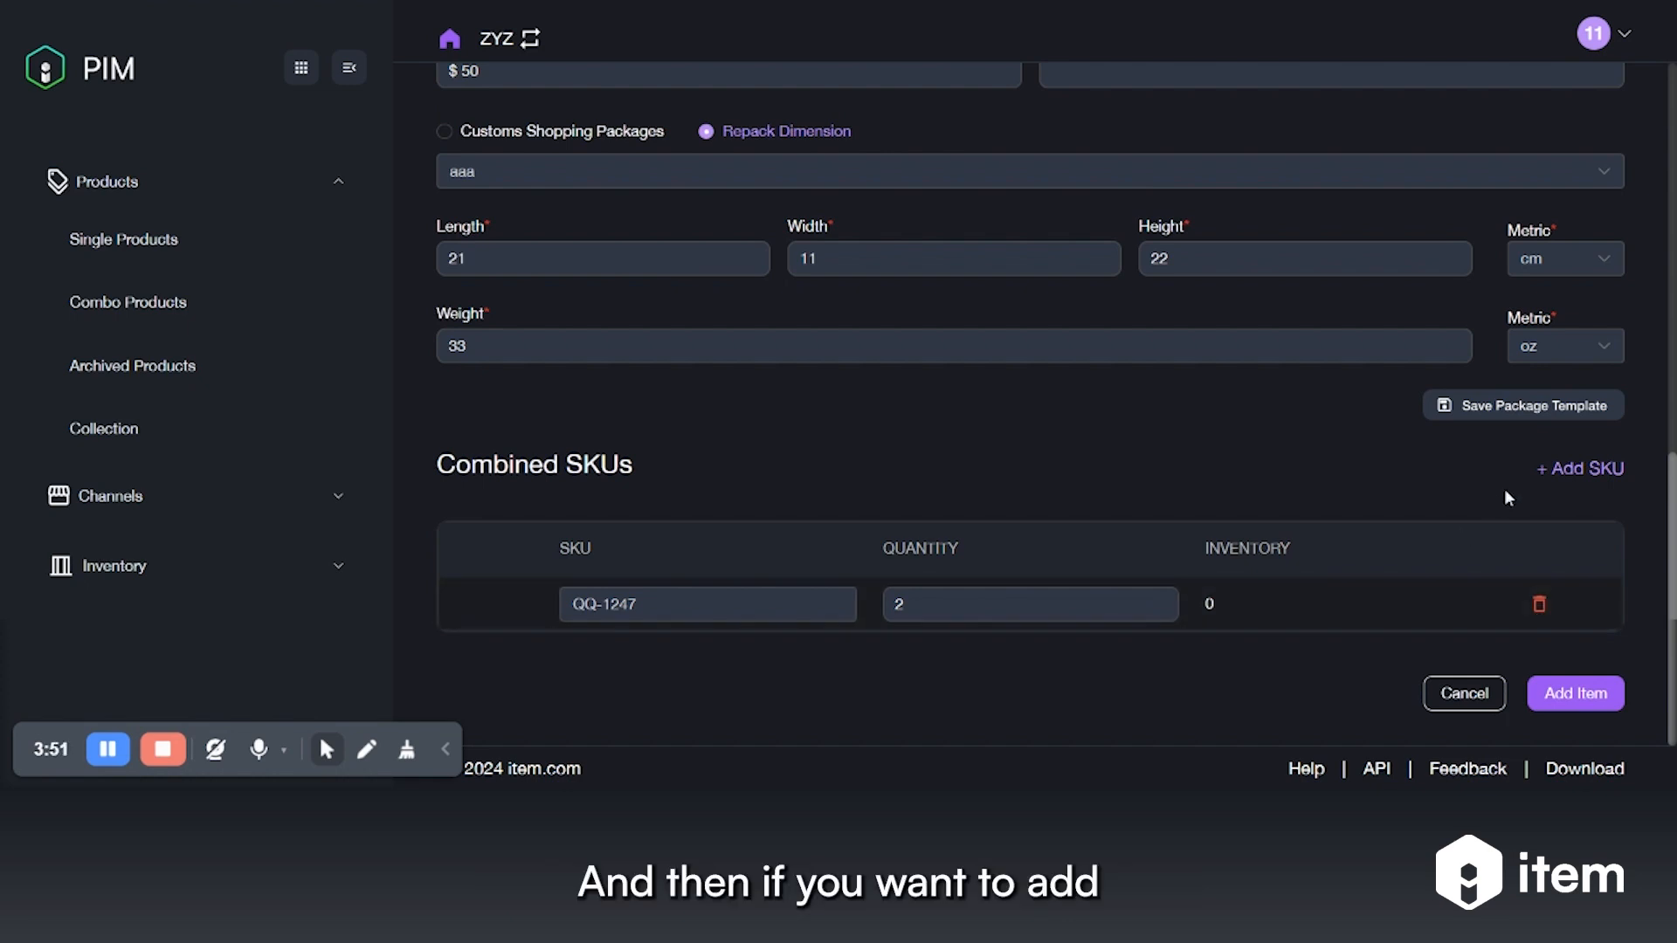
{"action": "left_click", "coordinate": [1590, 471]}
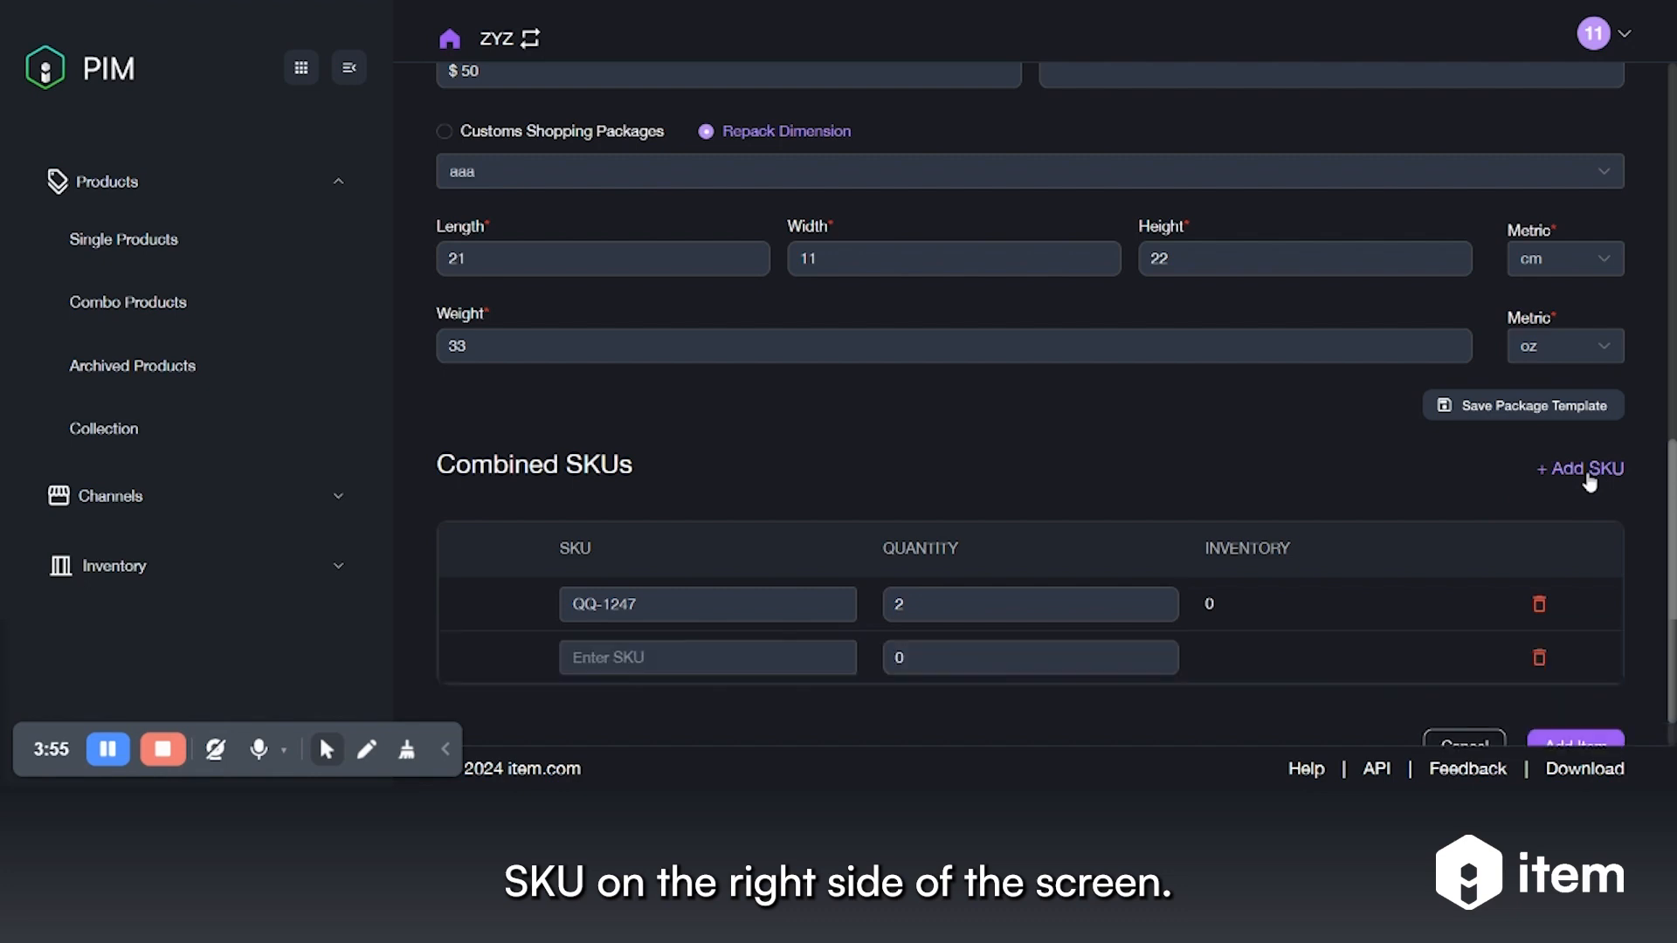
Fill the new combined SKU row with QQ-1250 at quantity 3
{"action": "scroll", "coordinate": [995, 423], "scroll_direction": "down", "scroll_amount": 1}
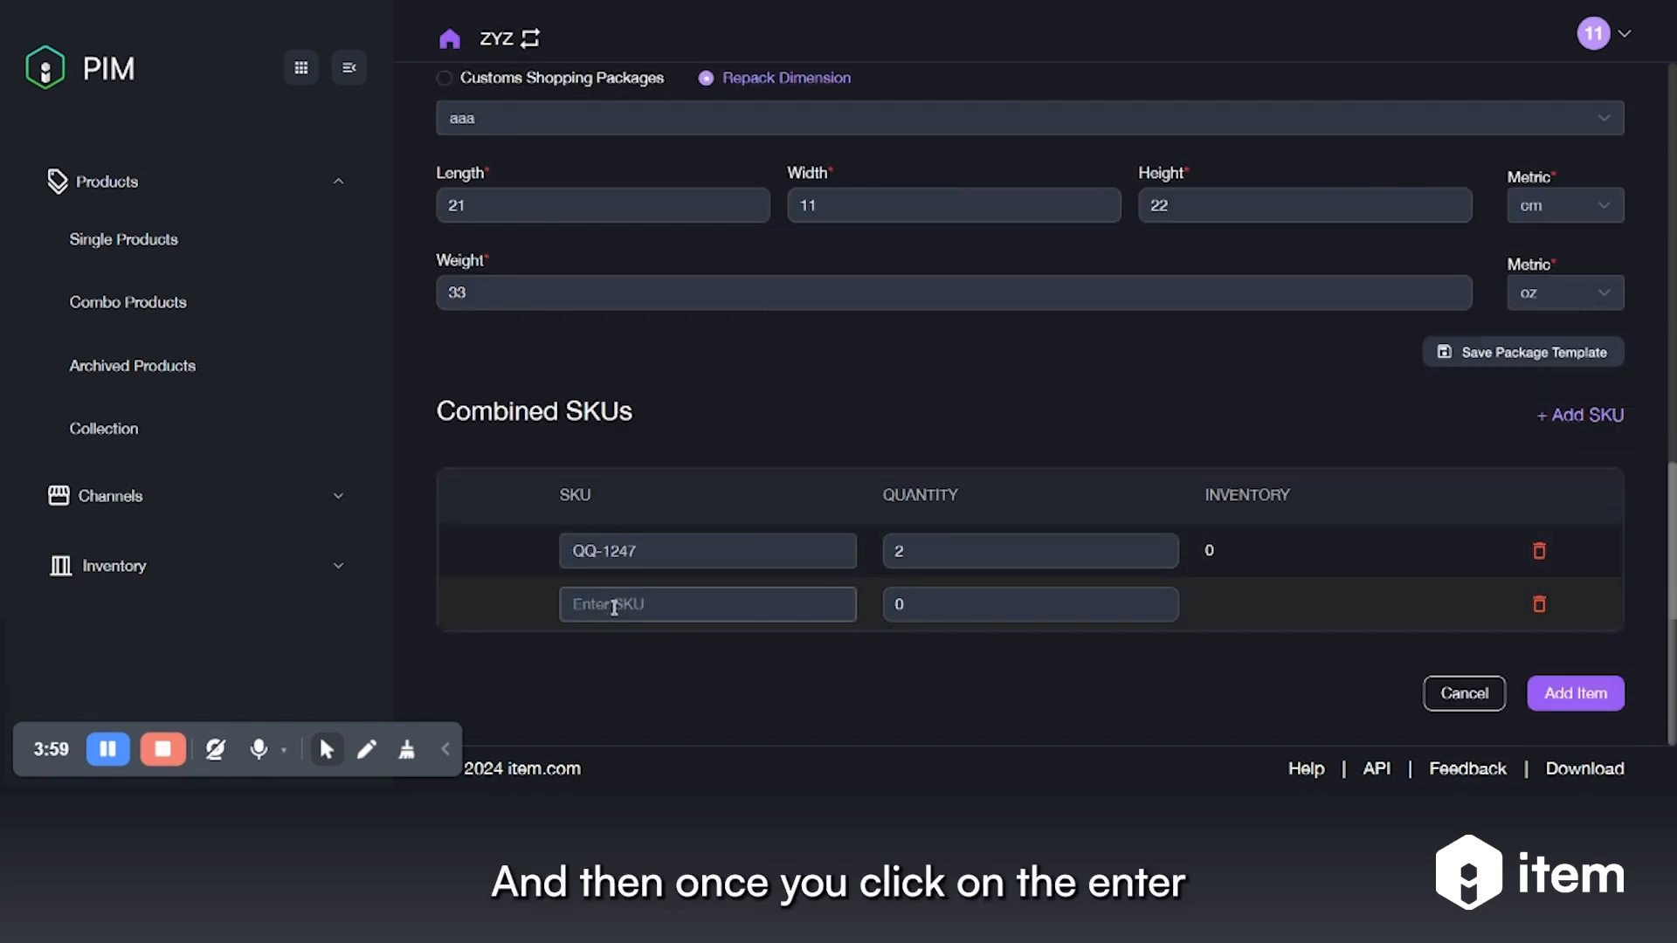
{"action": "left_click", "coordinate": [681, 606]}
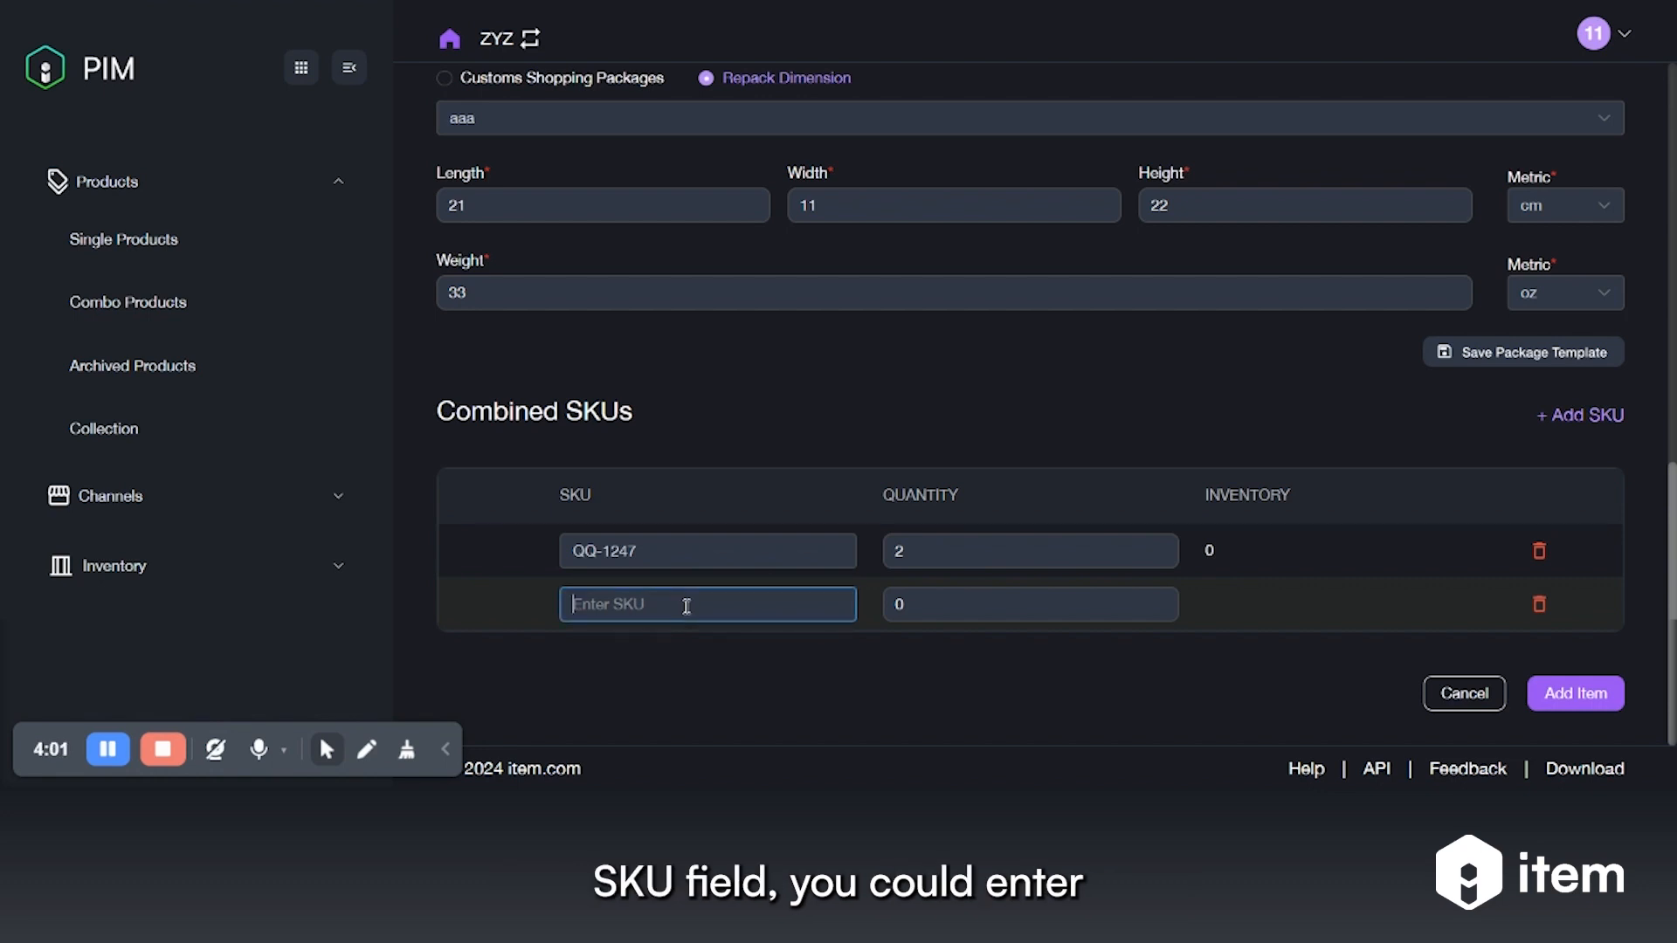
{"action": "type", "text": "qq"}
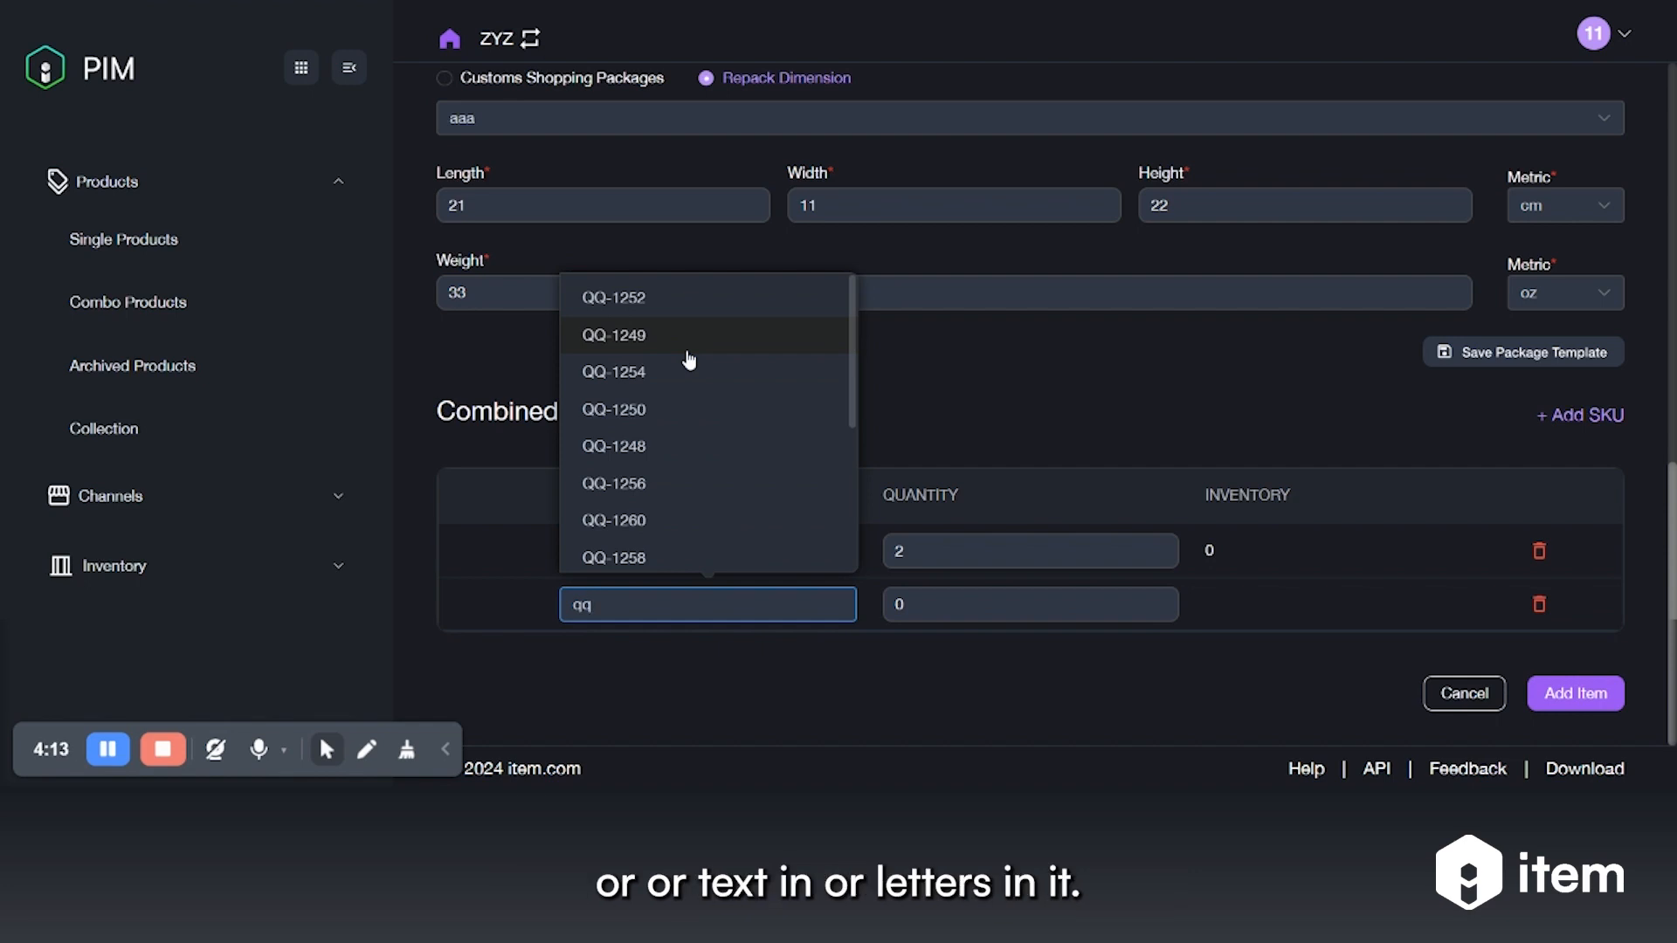
{"action": "left_click", "coordinate": [667, 407]}
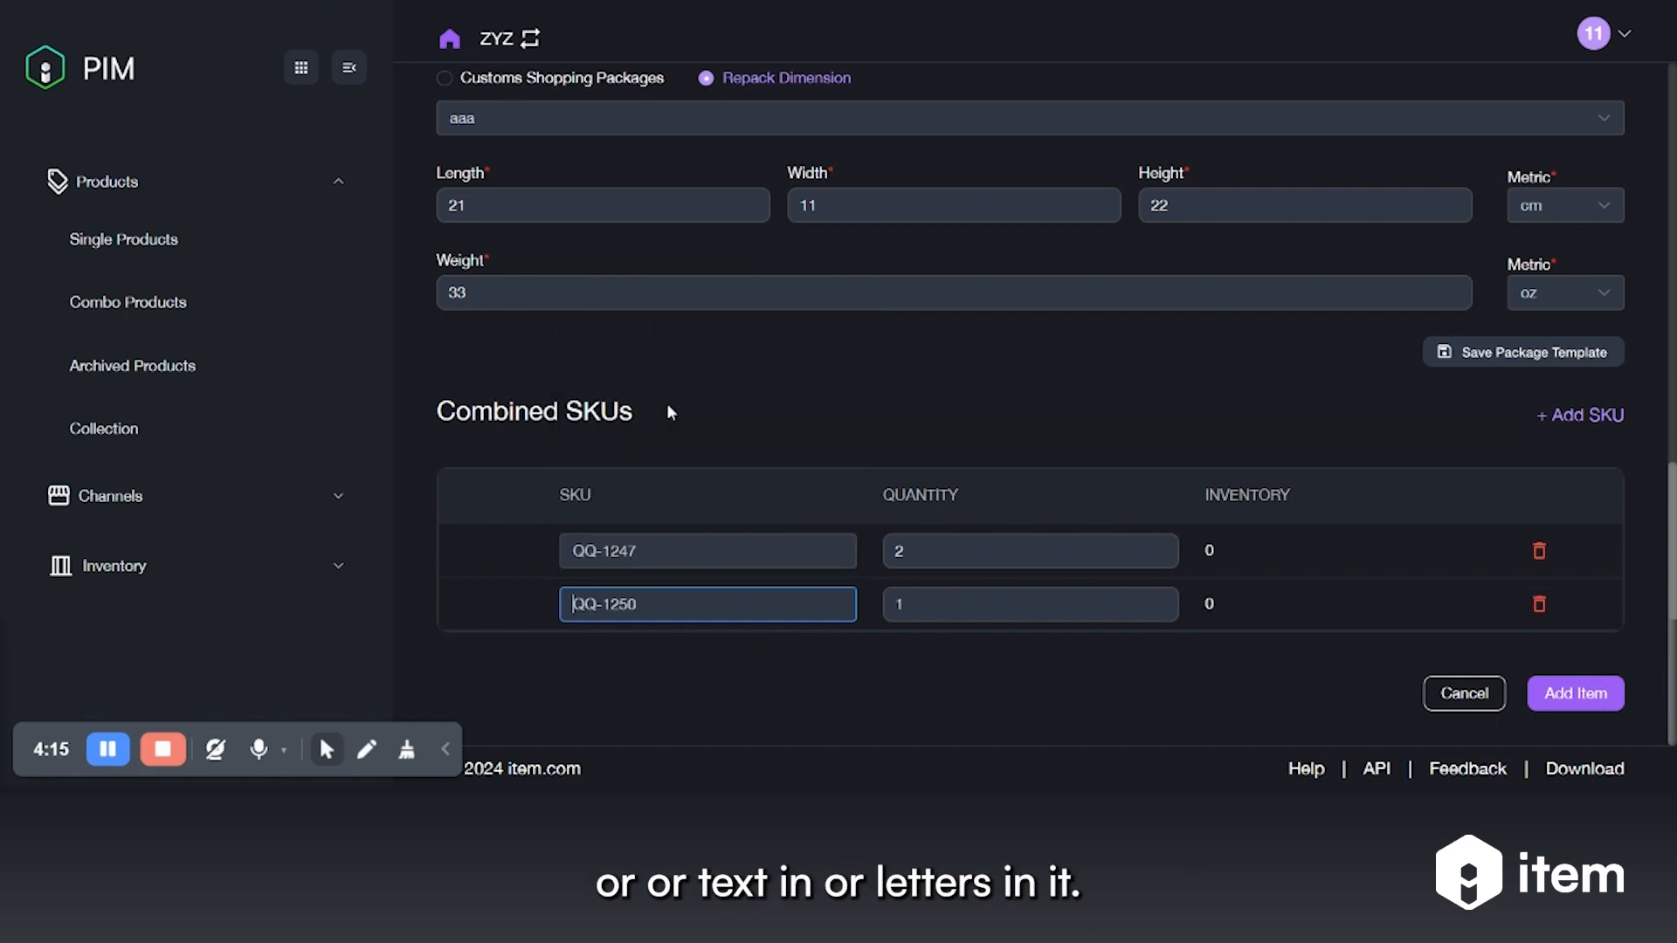
{"action": "double_click", "coordinate": [984, 596]}
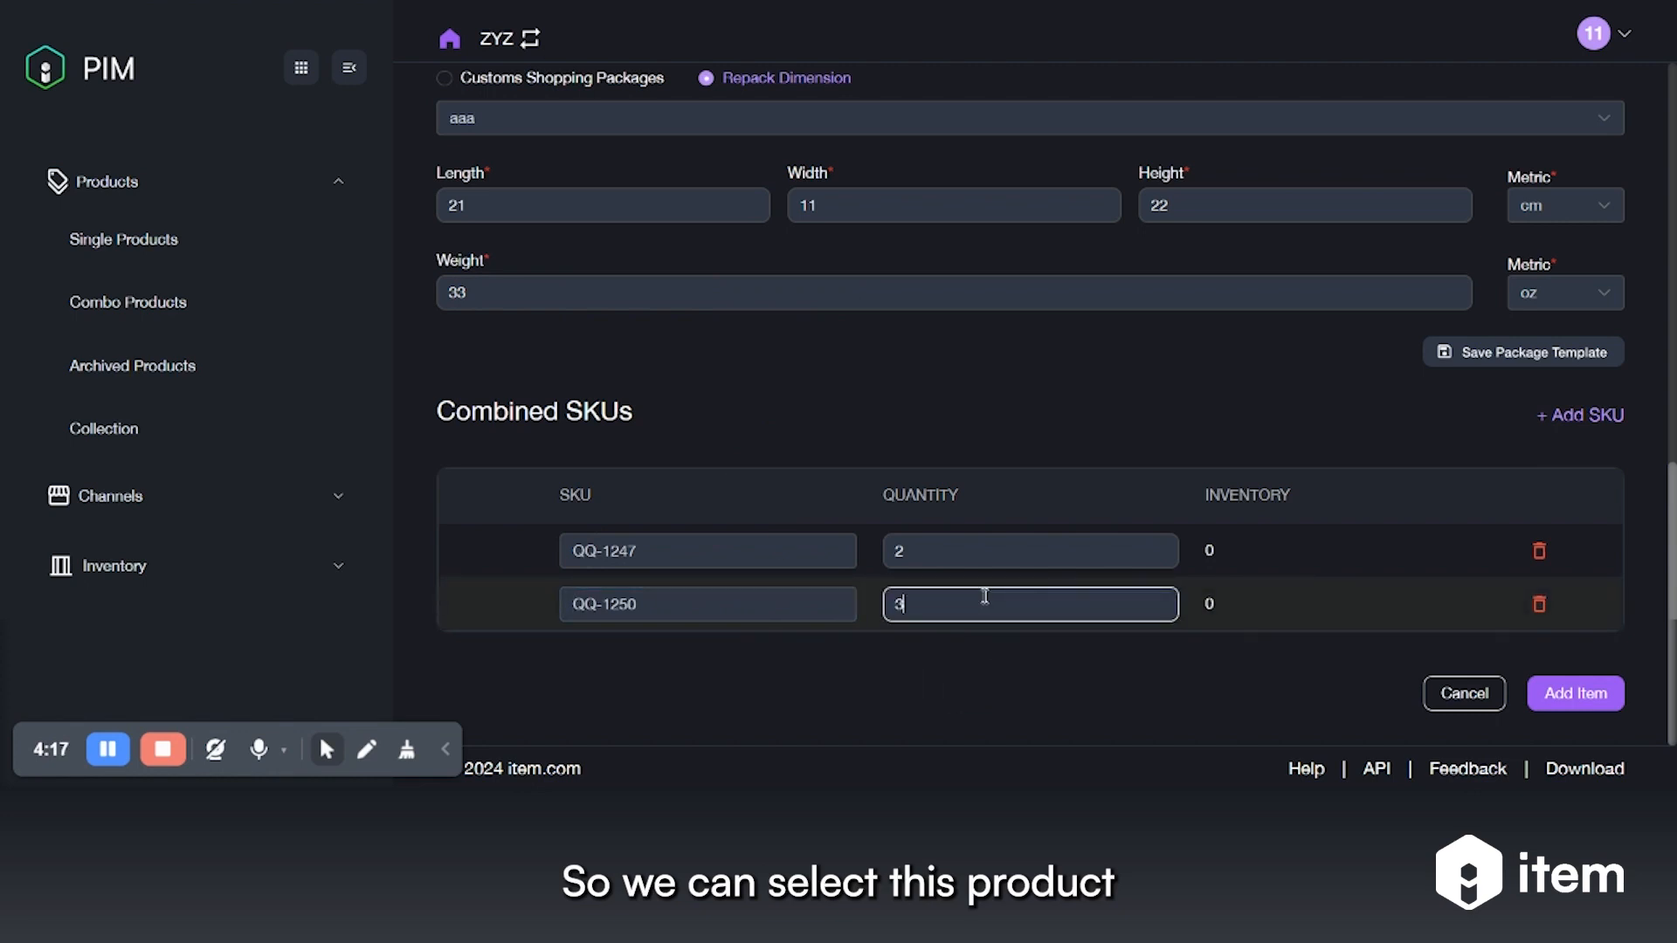
{"action": "left_click", "coordinate": [1250, 658]}
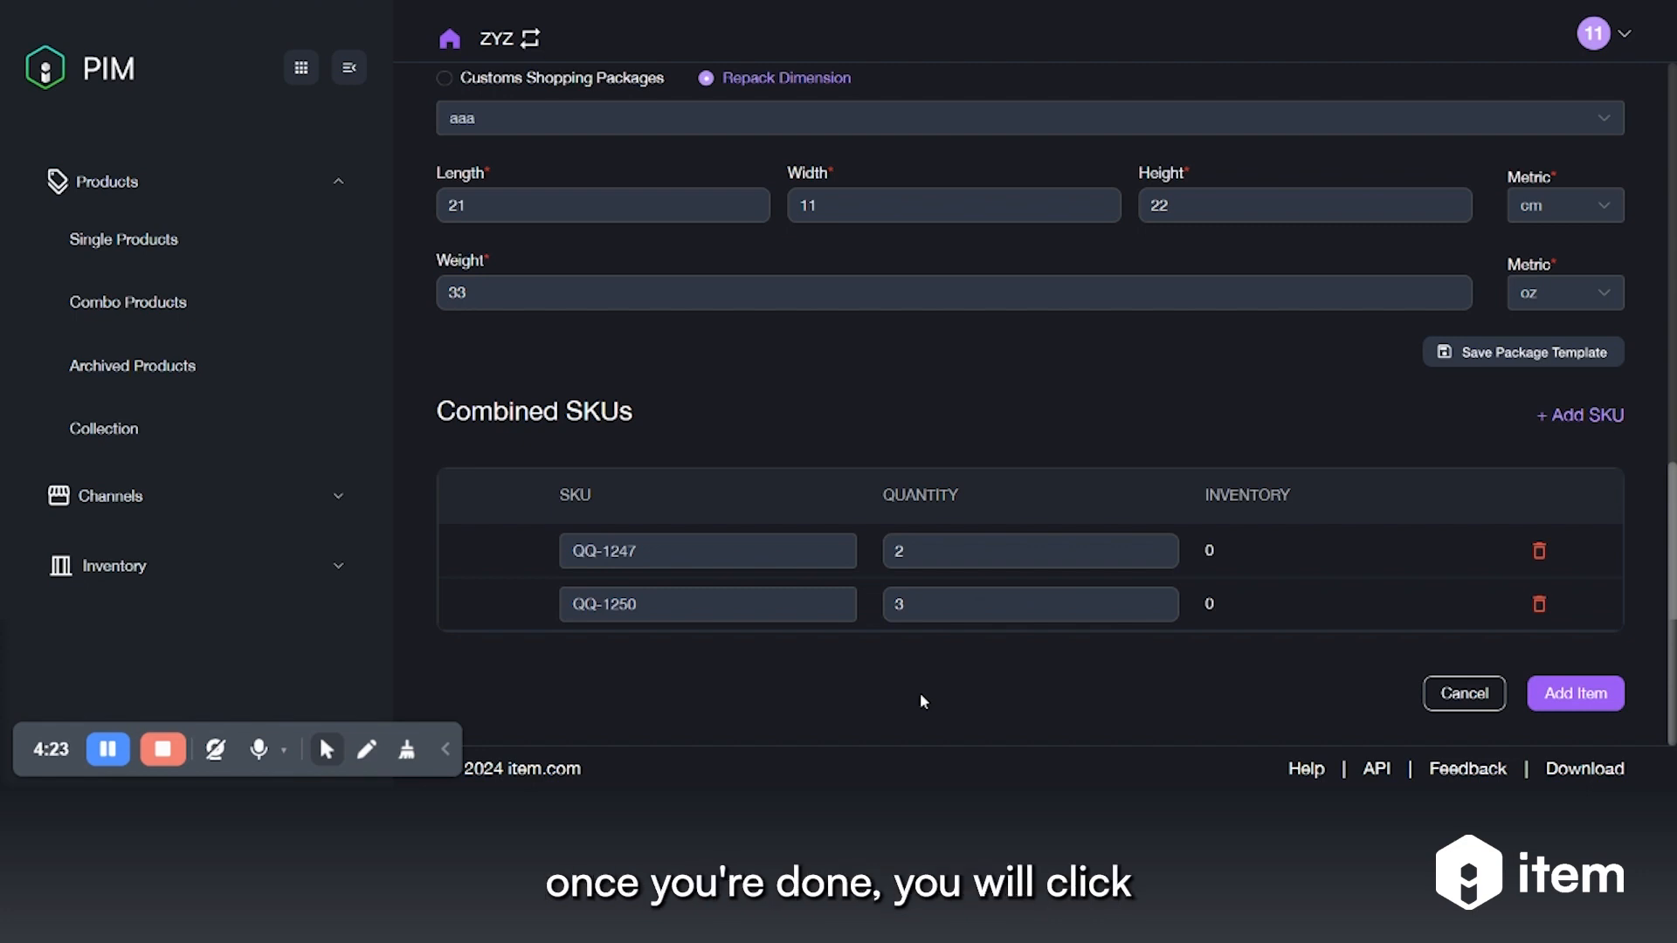
Create the combo and view PKG-2 in the Combo Products list
{"action": "left_click", "coordinate": [1576, 696]}
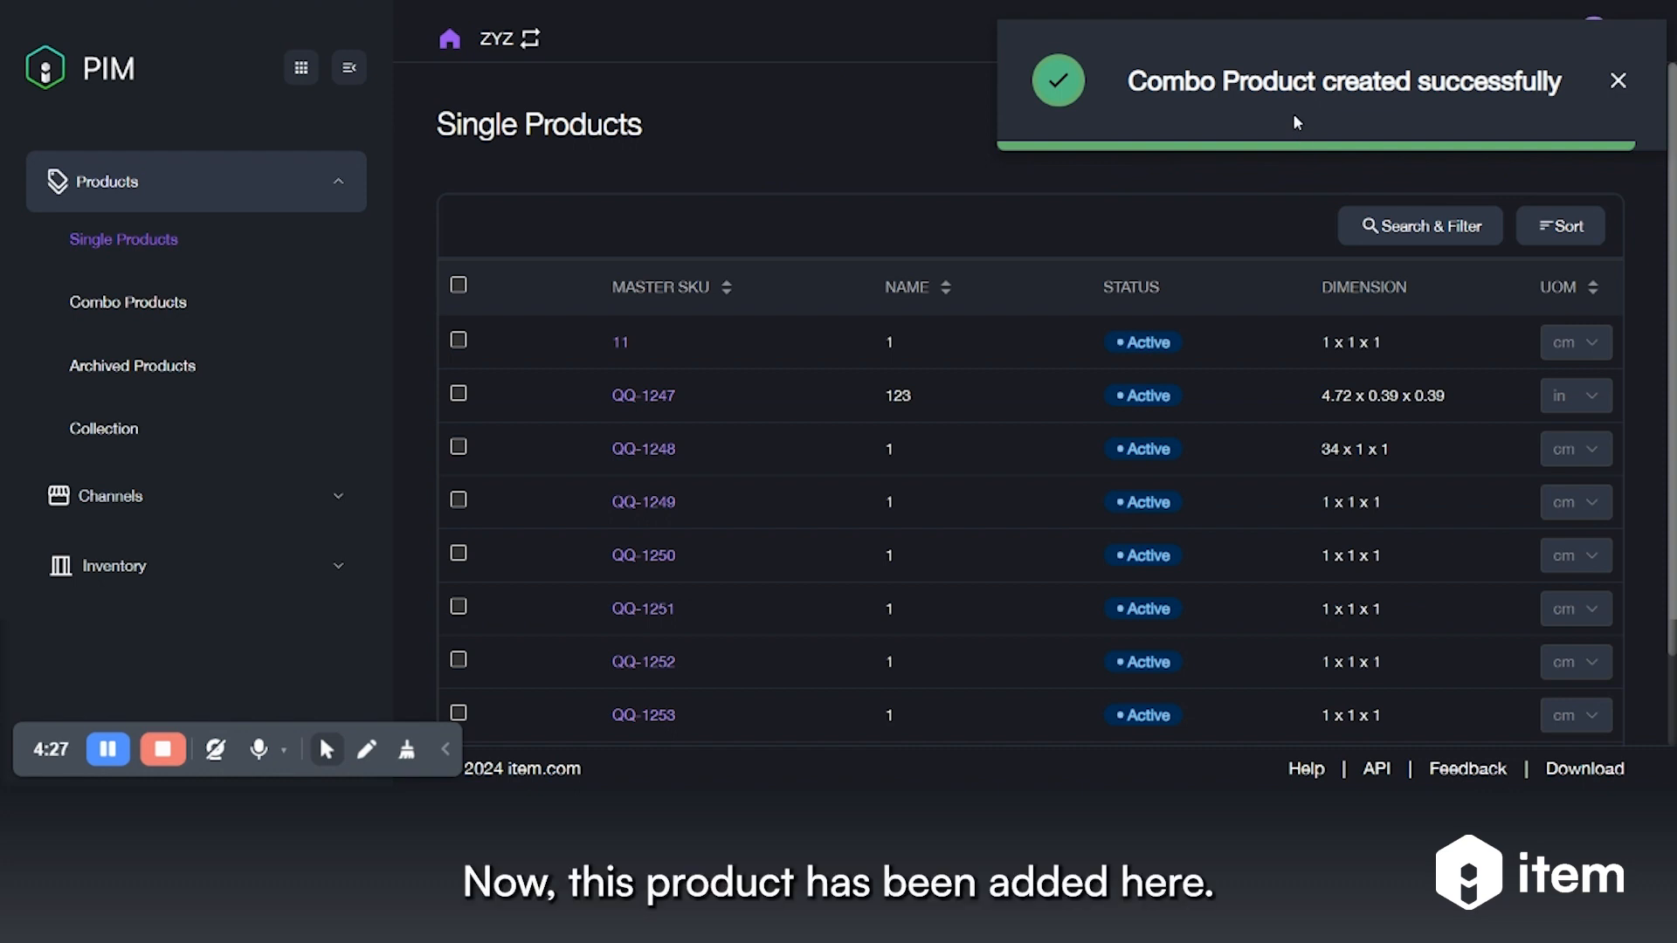
{"action": "left_click", "coordinate": [112, 311]}
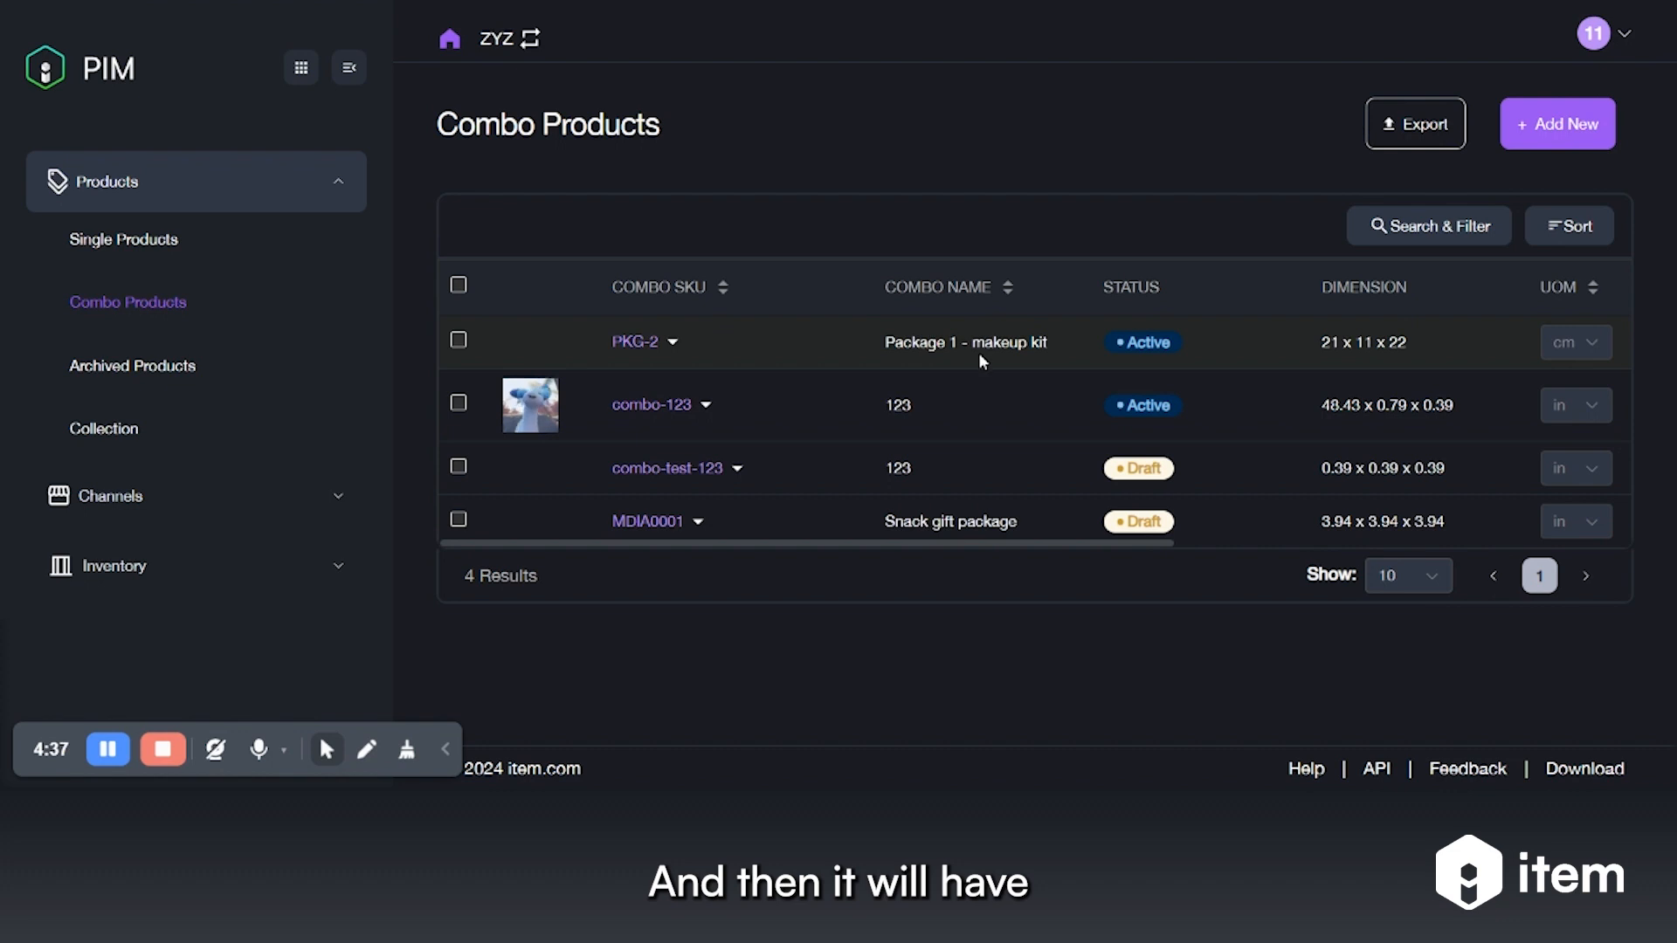
{"action": "left_click", "coordinate": [459, 340]}
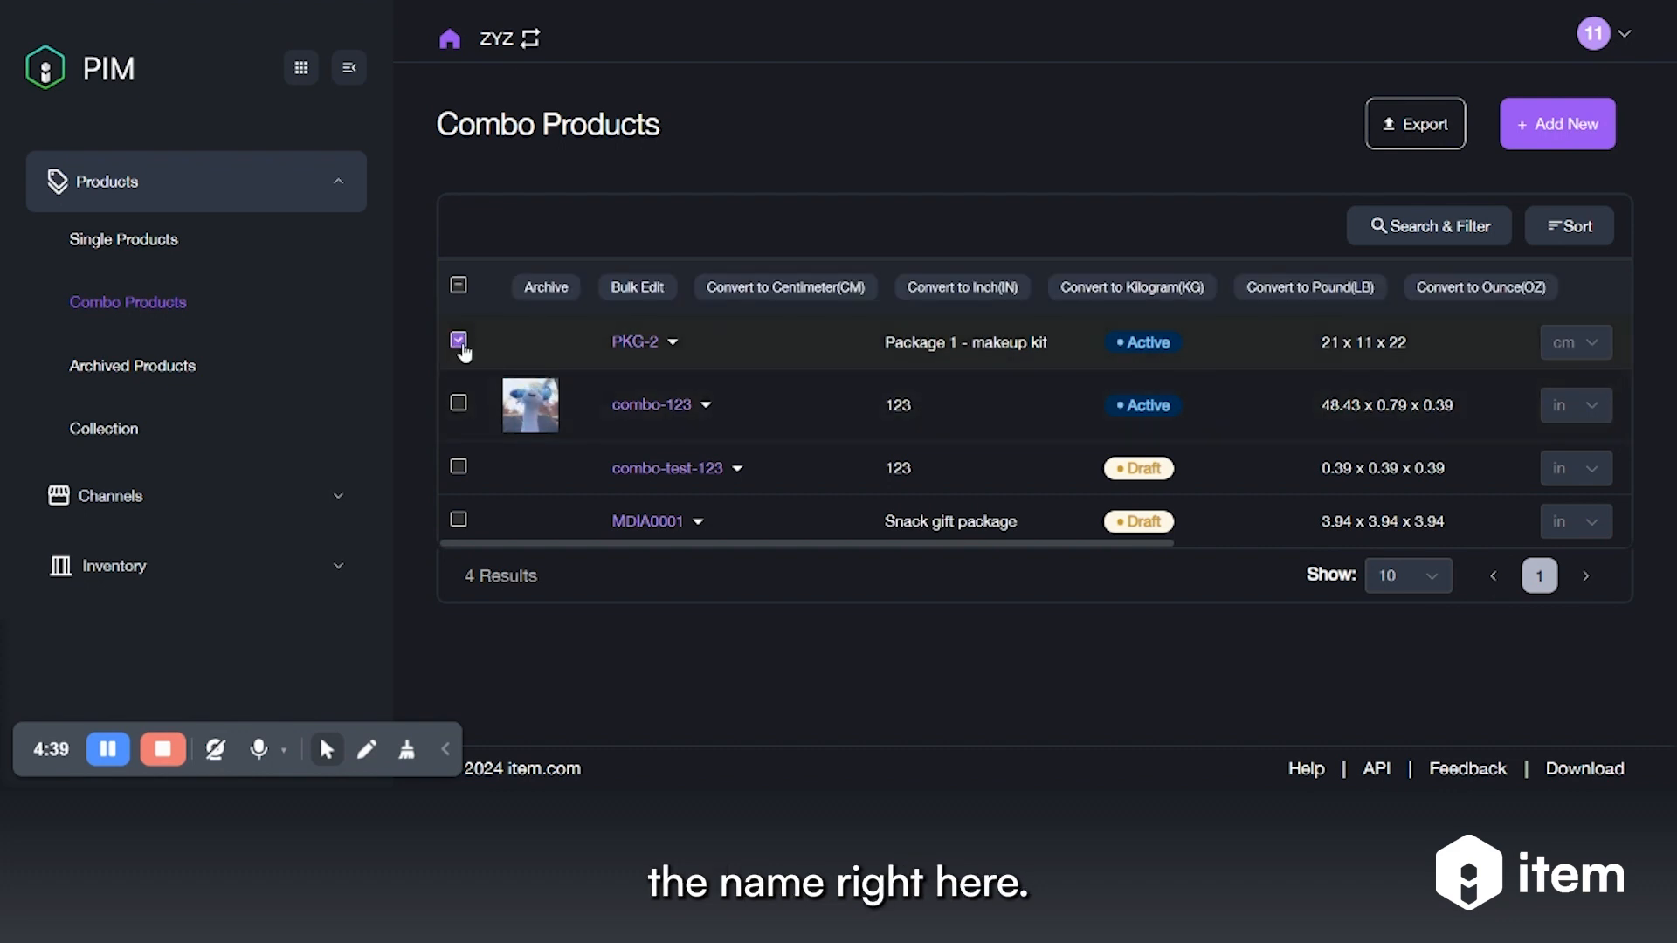
{"action": "left_click", "coordinate": [459, 341]}
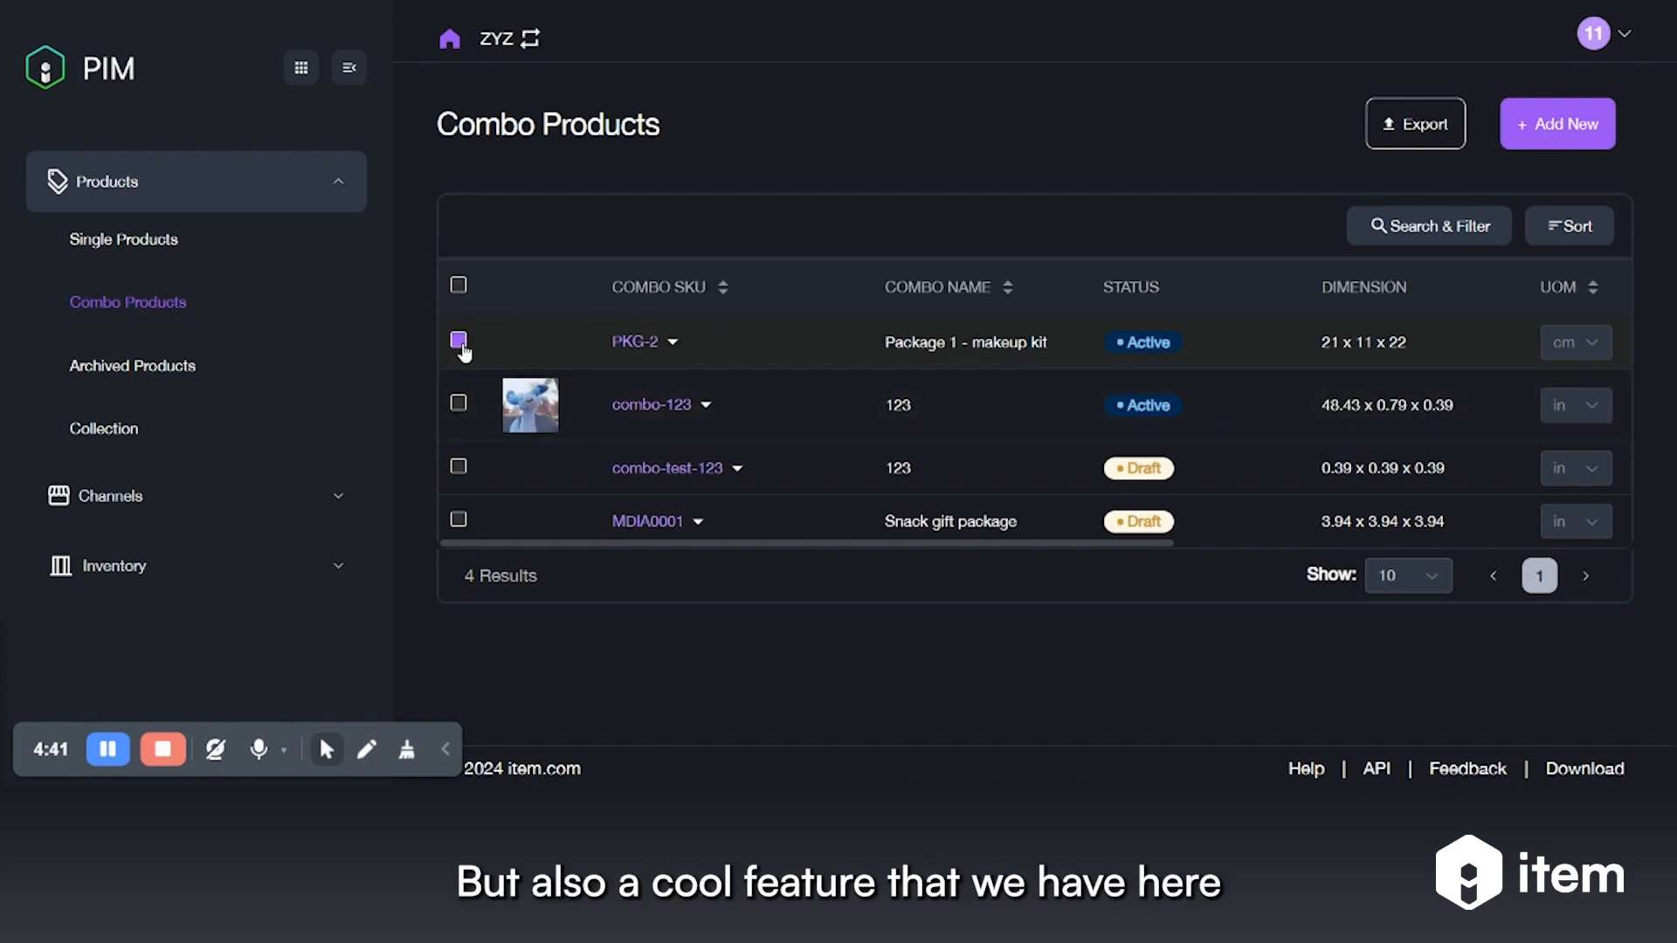
{"action": "left_click", "coordinate": [672, 347]}
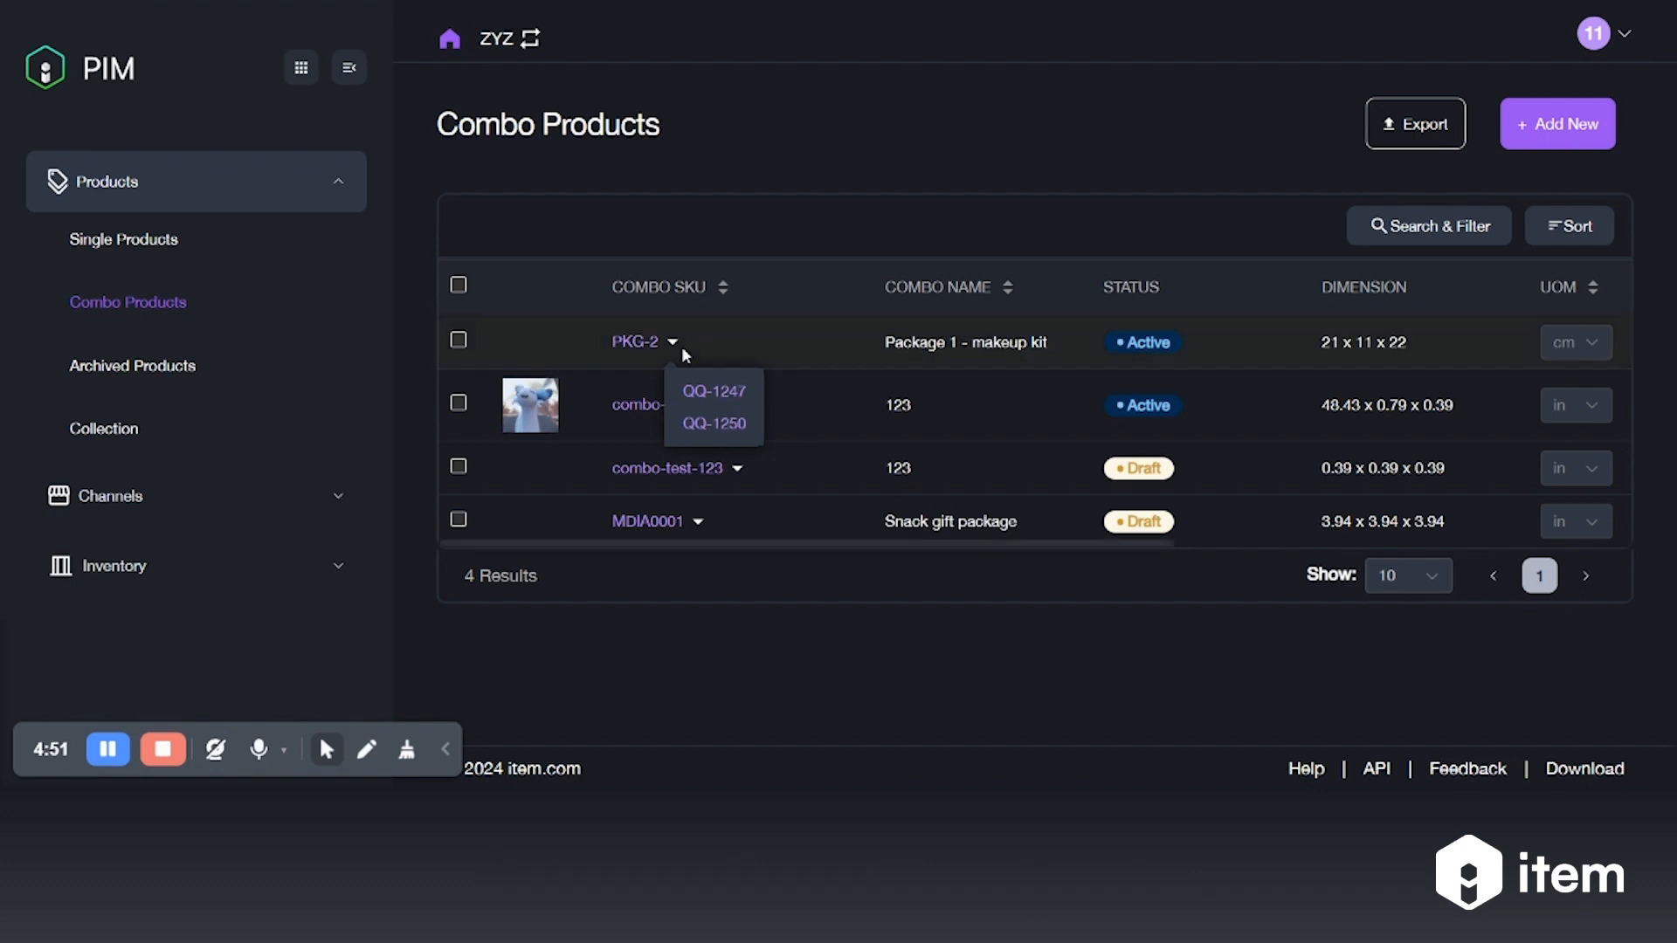
{"action": "left_click", "coordinate": [725, 393]}
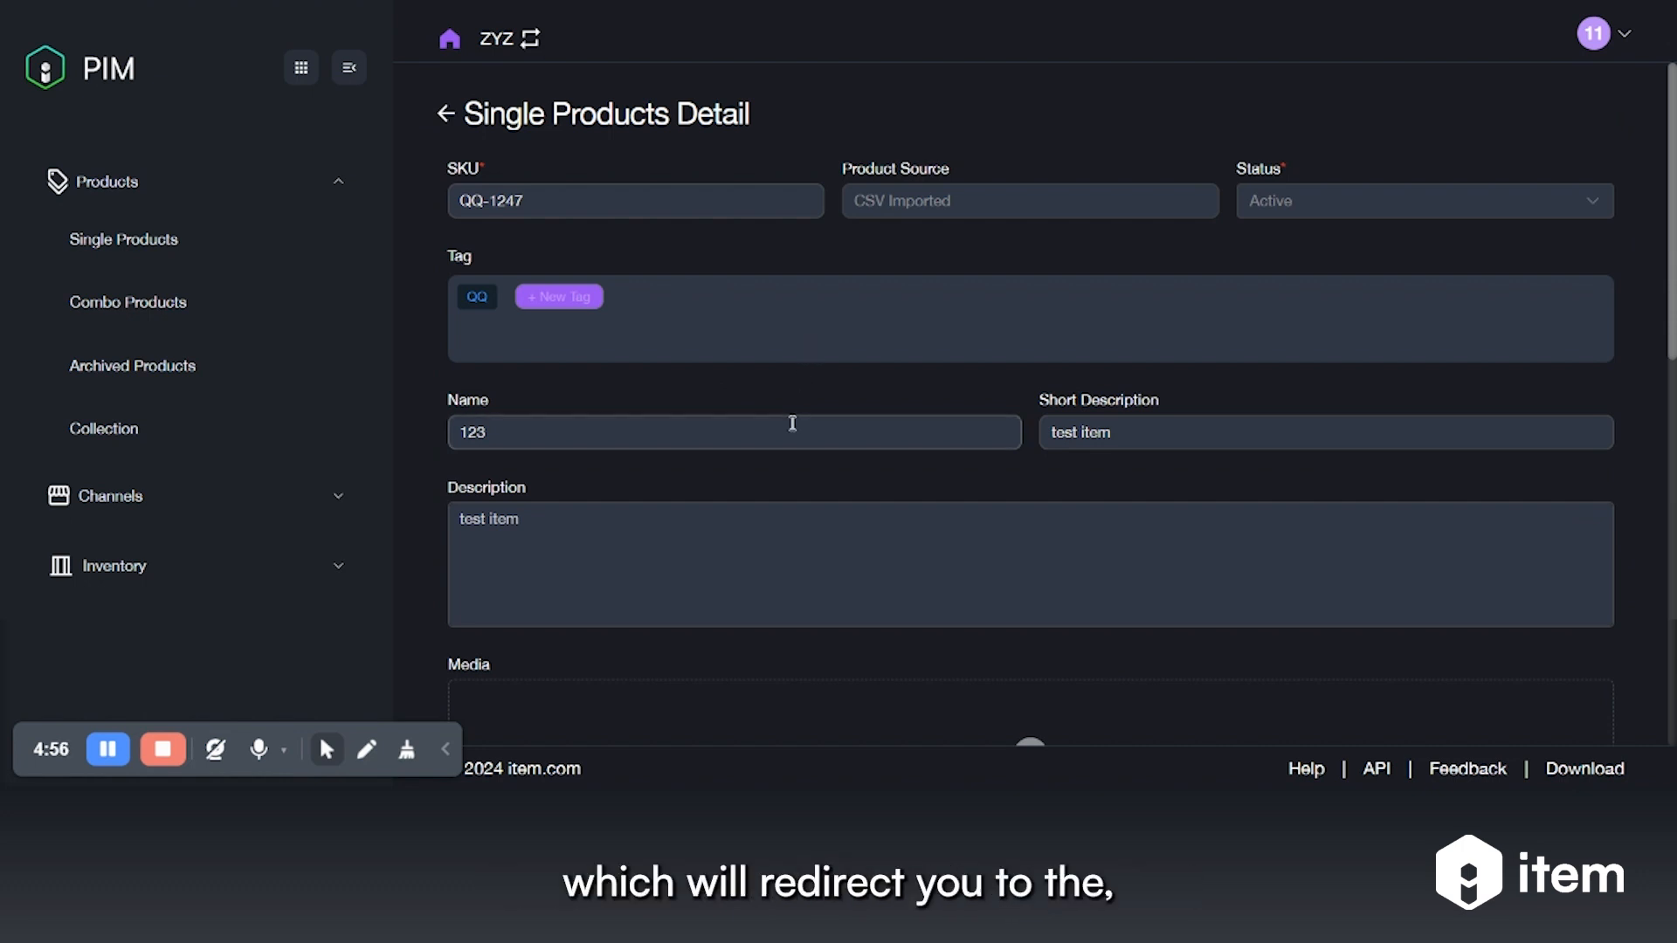
{"action": "left_click", "coordinate": [446, 116]}
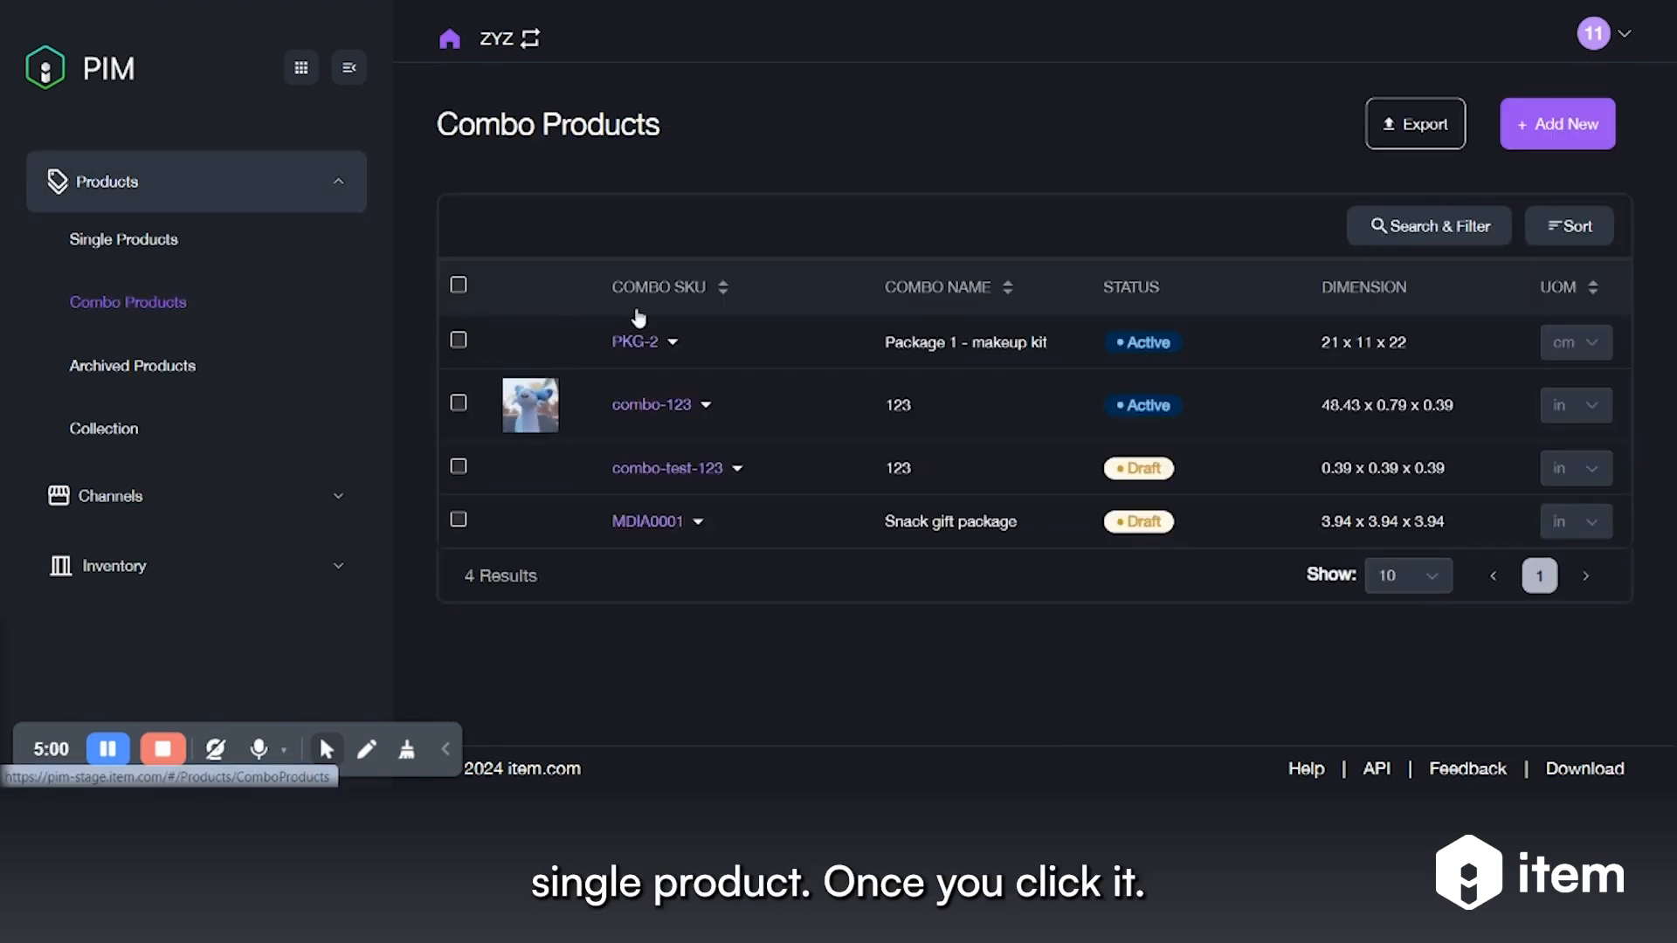
{"action": "left_click", "coordinate": [672, 348]}
{"action": "left_click", "coordinate": [672, 348]}
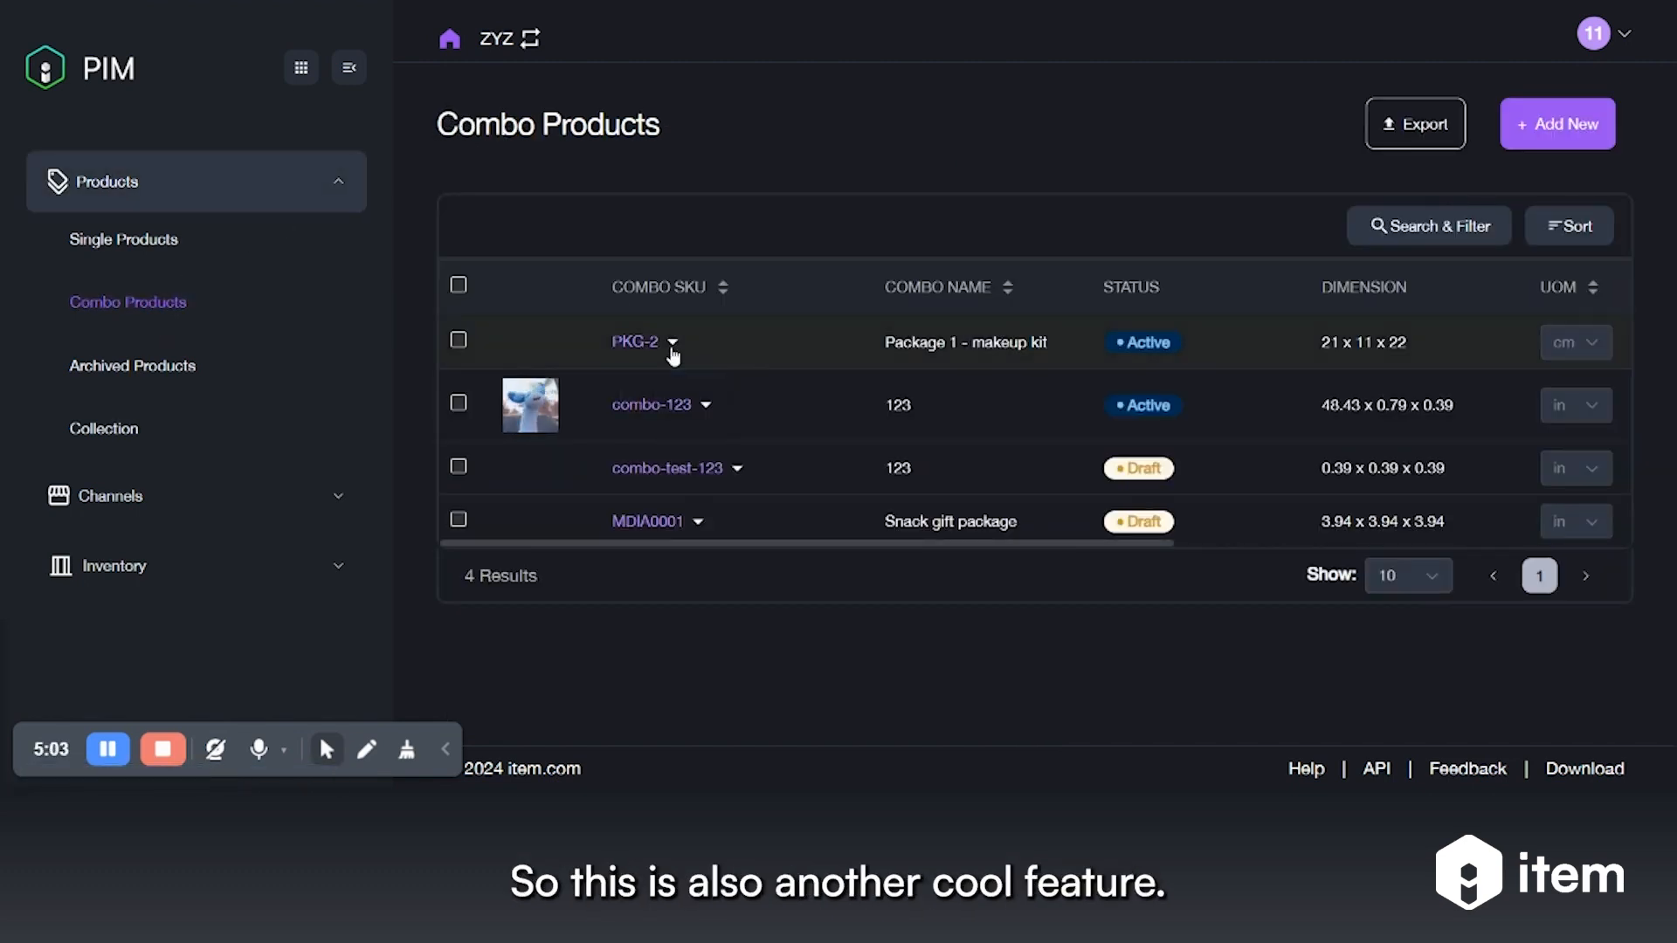
Convert PKG-2's dimensions to inches, giving 8.27 x 4.33 x 8.66 in
{"action": "left_click", "coordinate": [458, 341]}
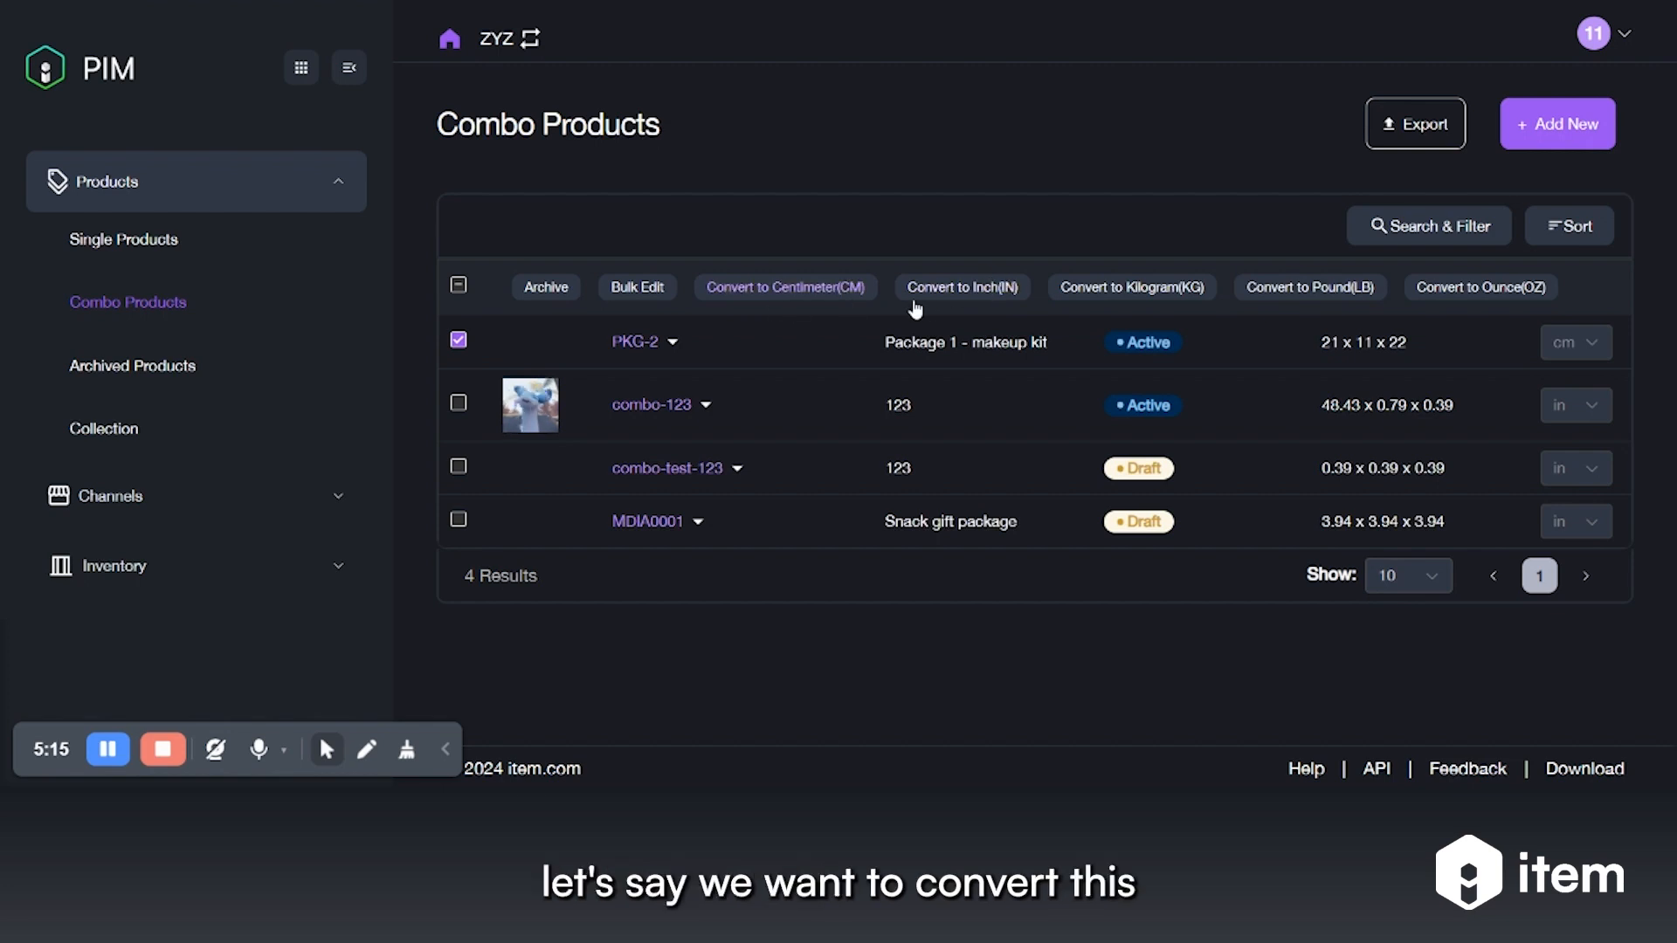
{"action": "scroll", "coordinate": [1381, 344], "scroll_direction": "right", "scroll_amount": 6}
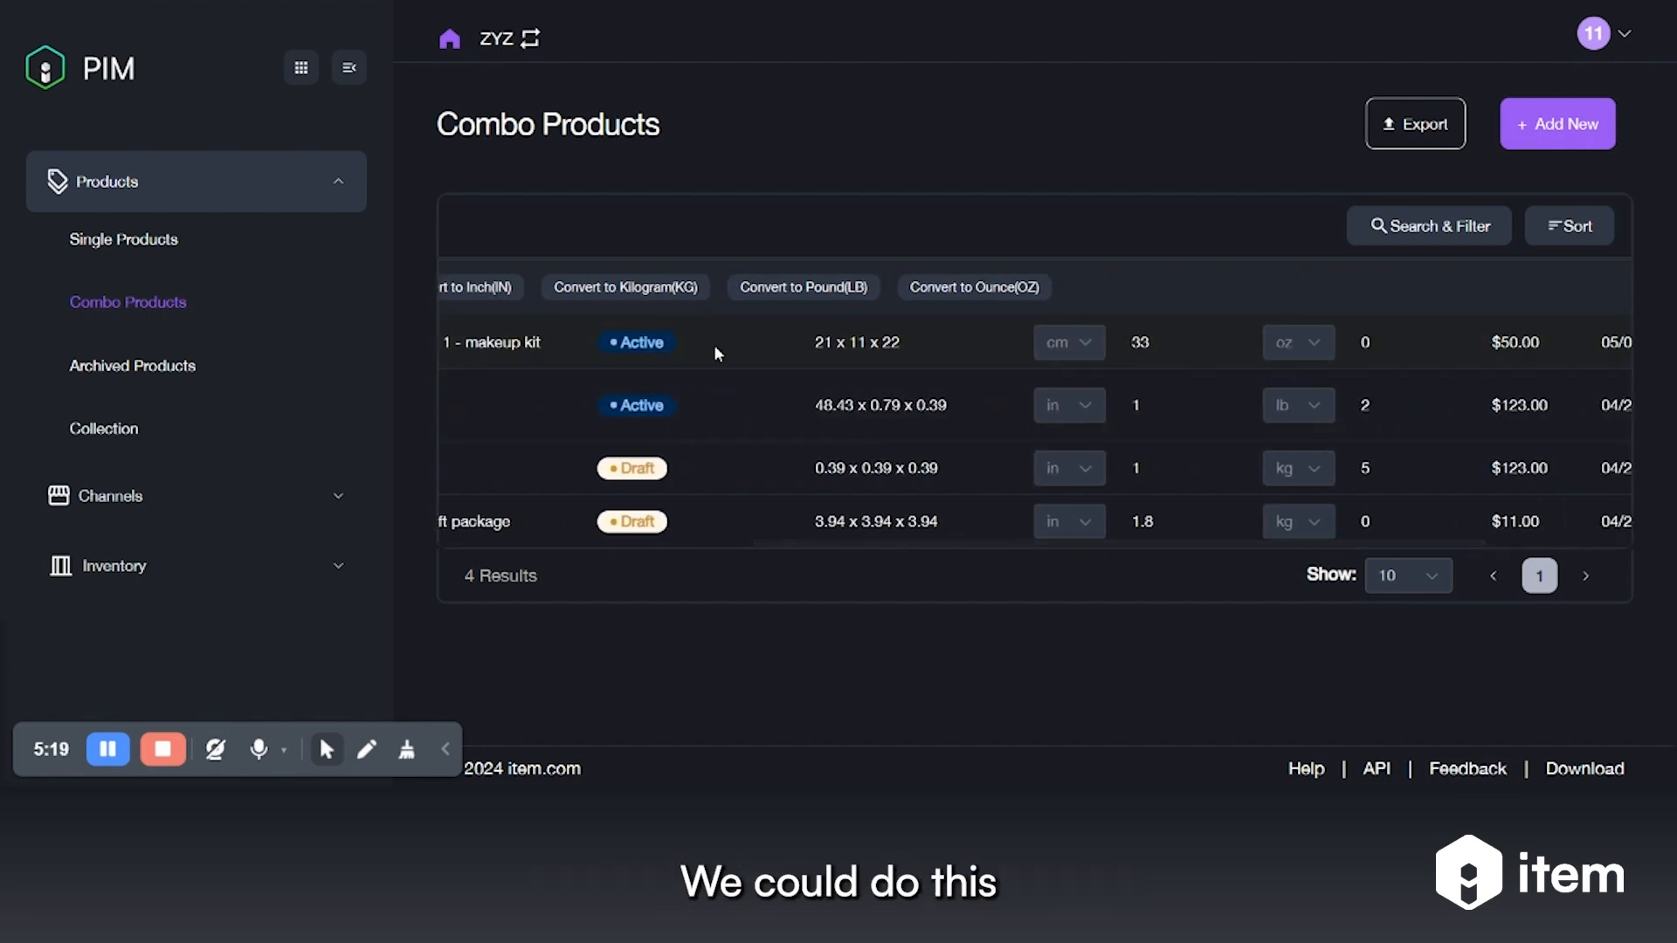
{"action": "scroll", "coordinate": [719, 344], "scroll_direction": "left", "scroll_amount": 2}
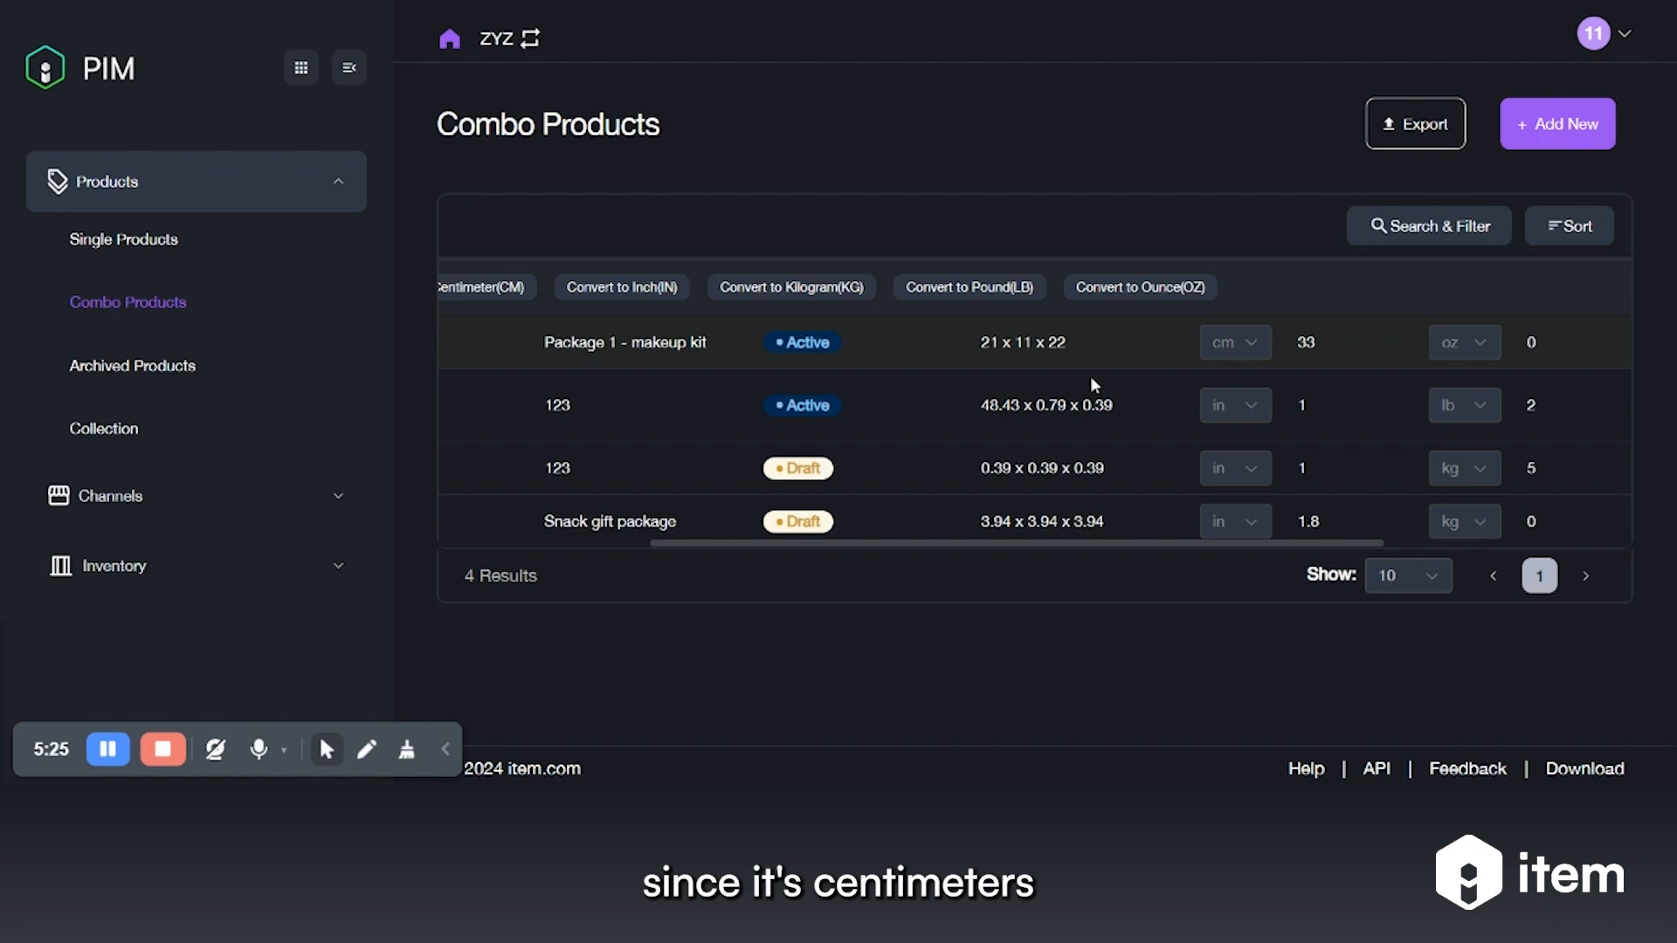
{"action": "left_click", "coordinate": [655, 288]}
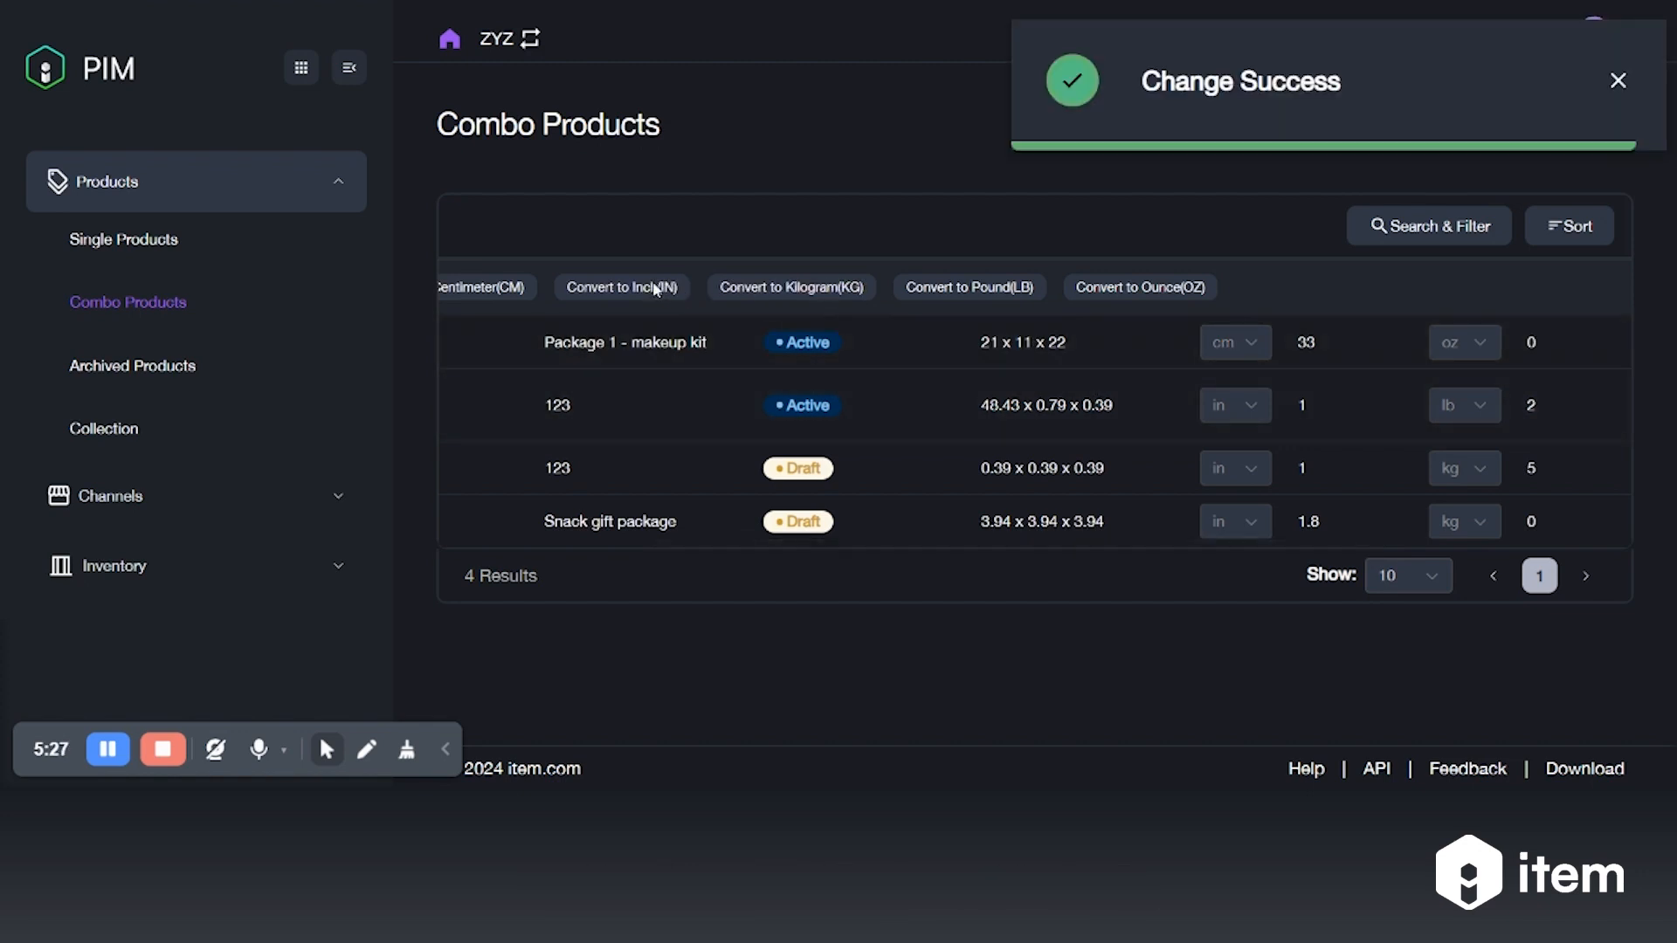
{"action": "left_click_drag", "start_coordinate": [984, 349], "coordinate": [1098, 345]}
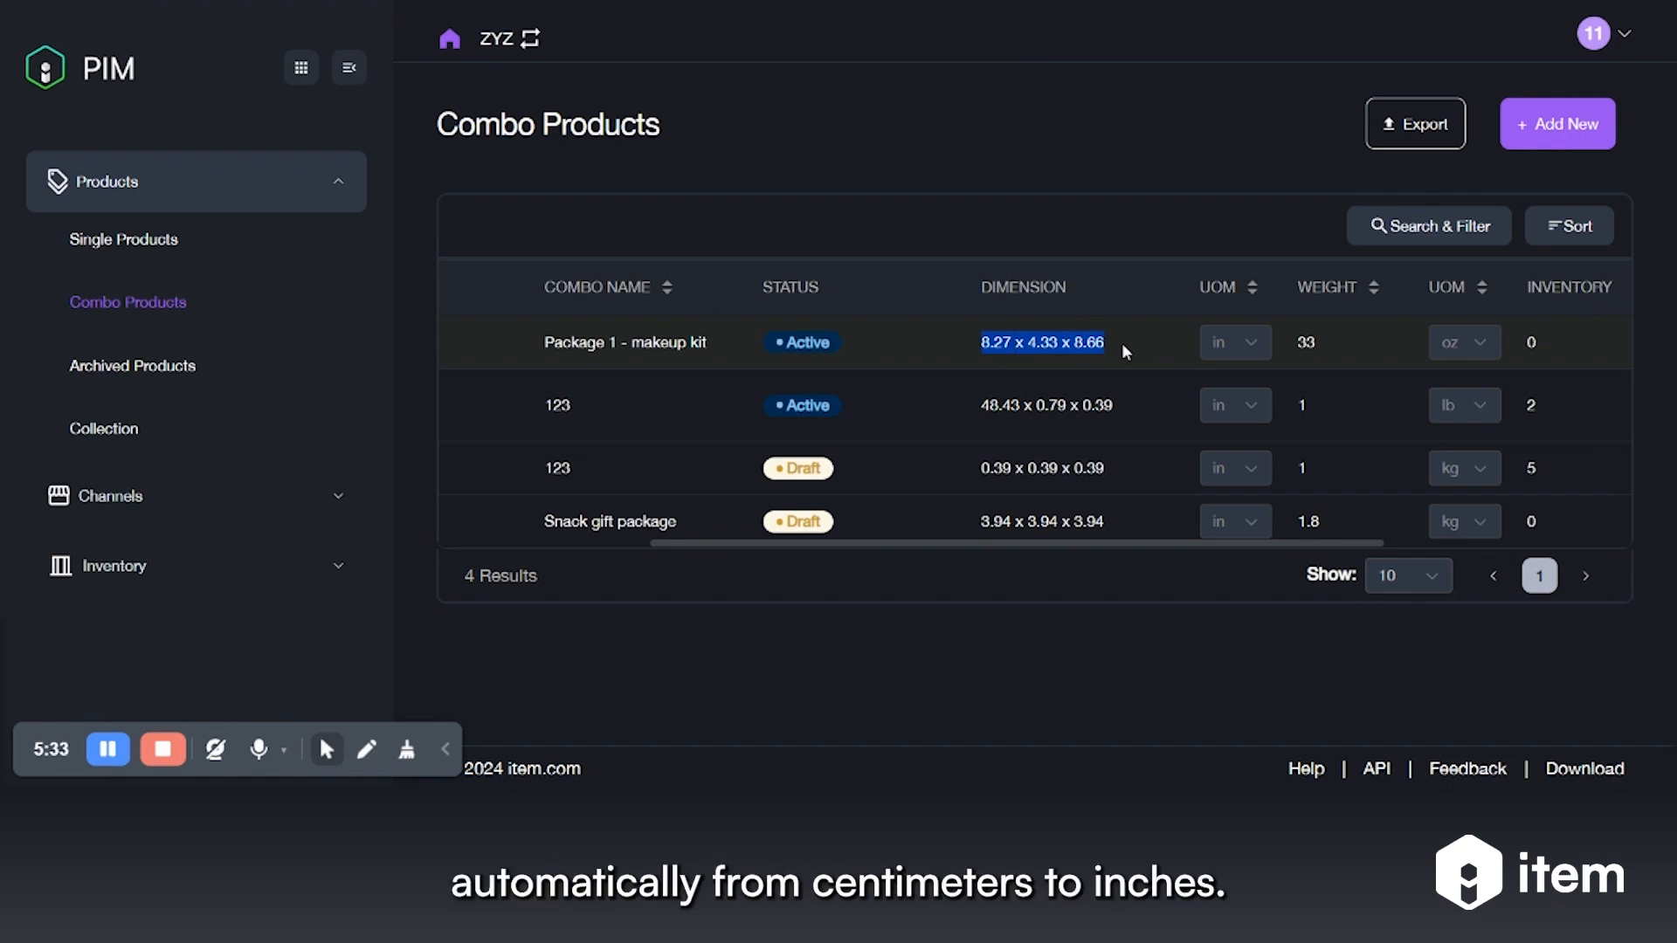
{"action": "scroll", "coordinate": [1122, 342], "scroll_direction": "left", "scroll_amount": 5}
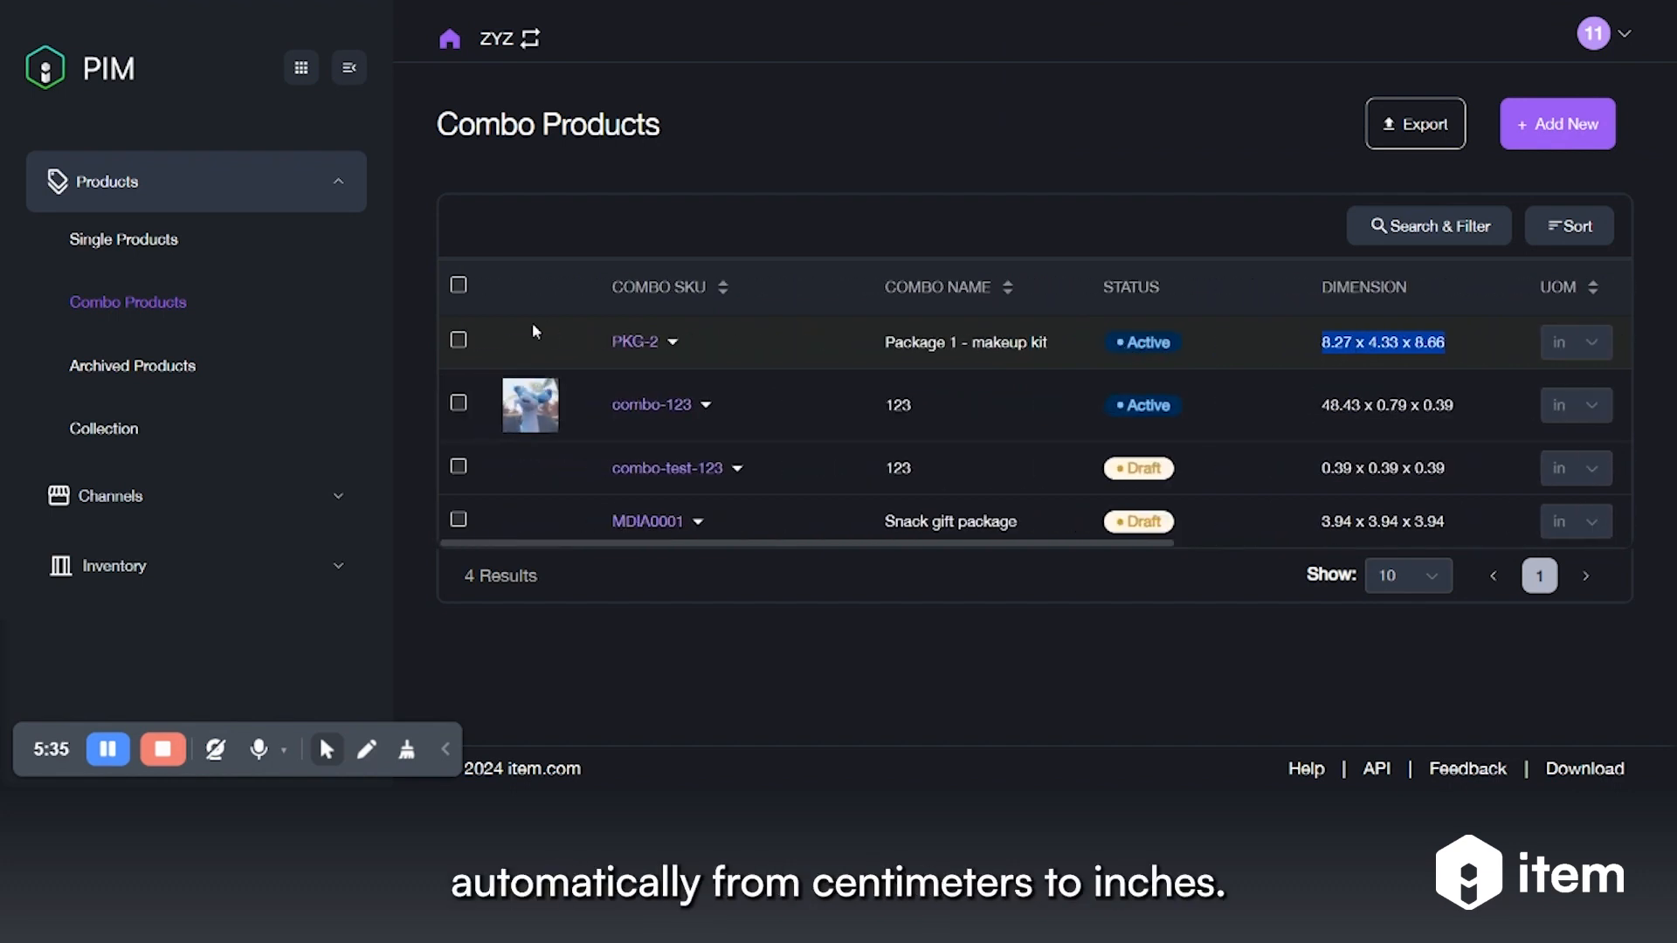
Convert PKG-2's weight from ounces to pounds (2.06 lb)
{"action": "left_click", "coordinate": [457, 340]}
{"action": "scroll", "coordinate": [951, 409], "scroll_direction": "right", "scroll_amount": 5}
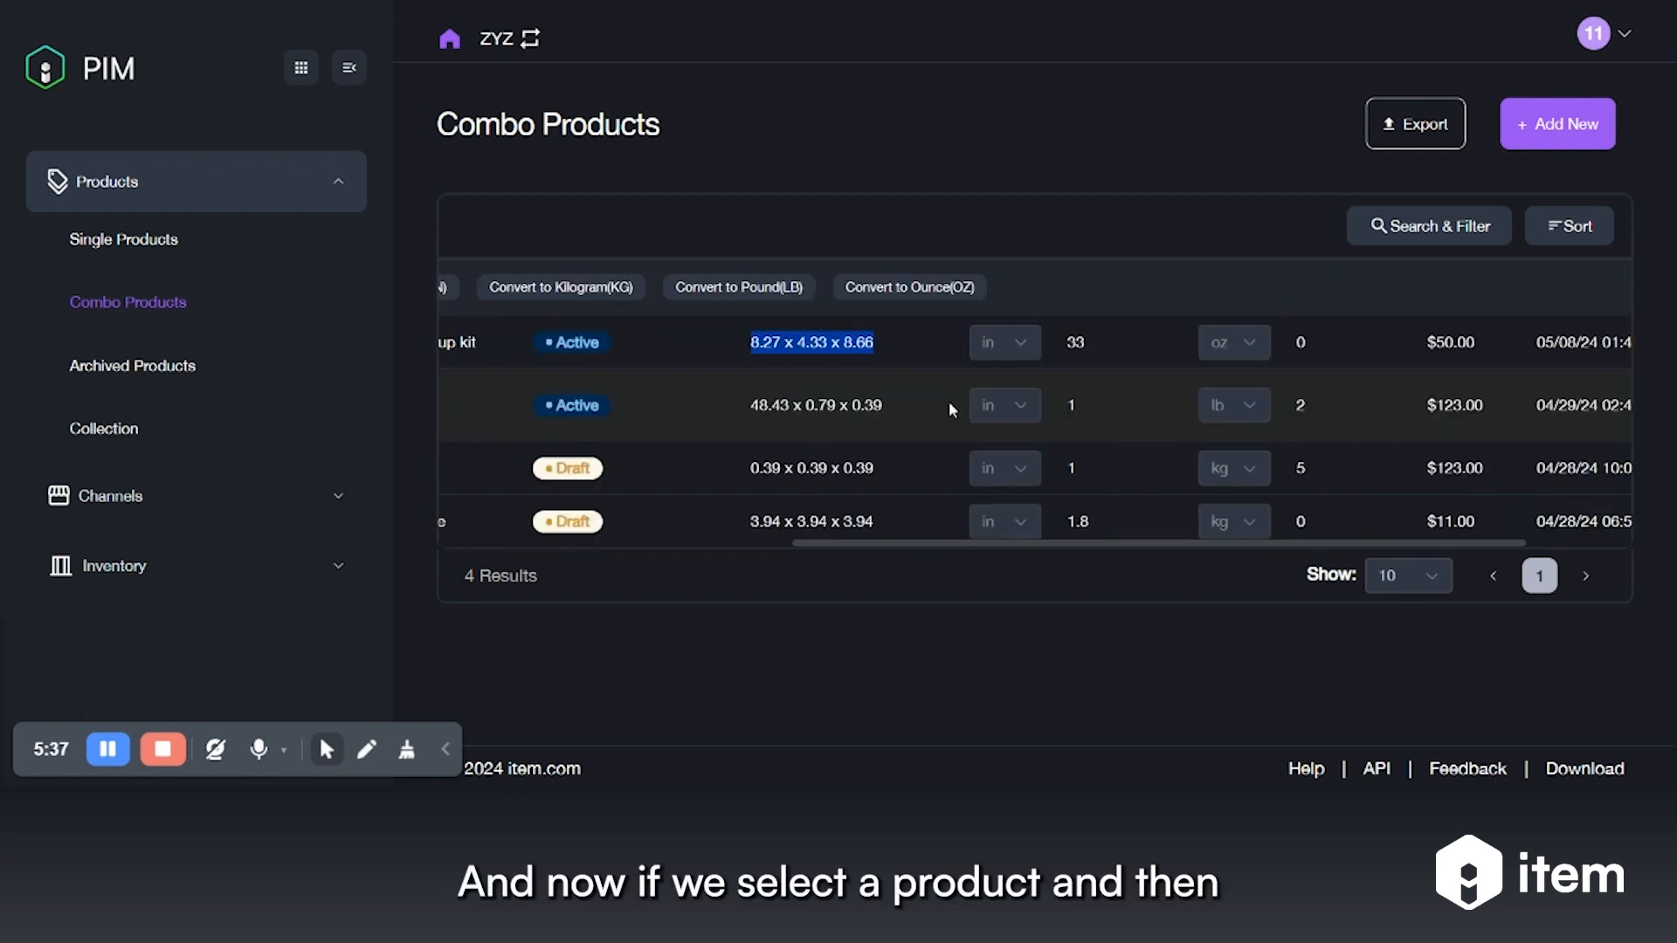
{"action": "scroll", "coordinate": [1029, 348], "scroll_direction": "right", "scroll_amount": 1}
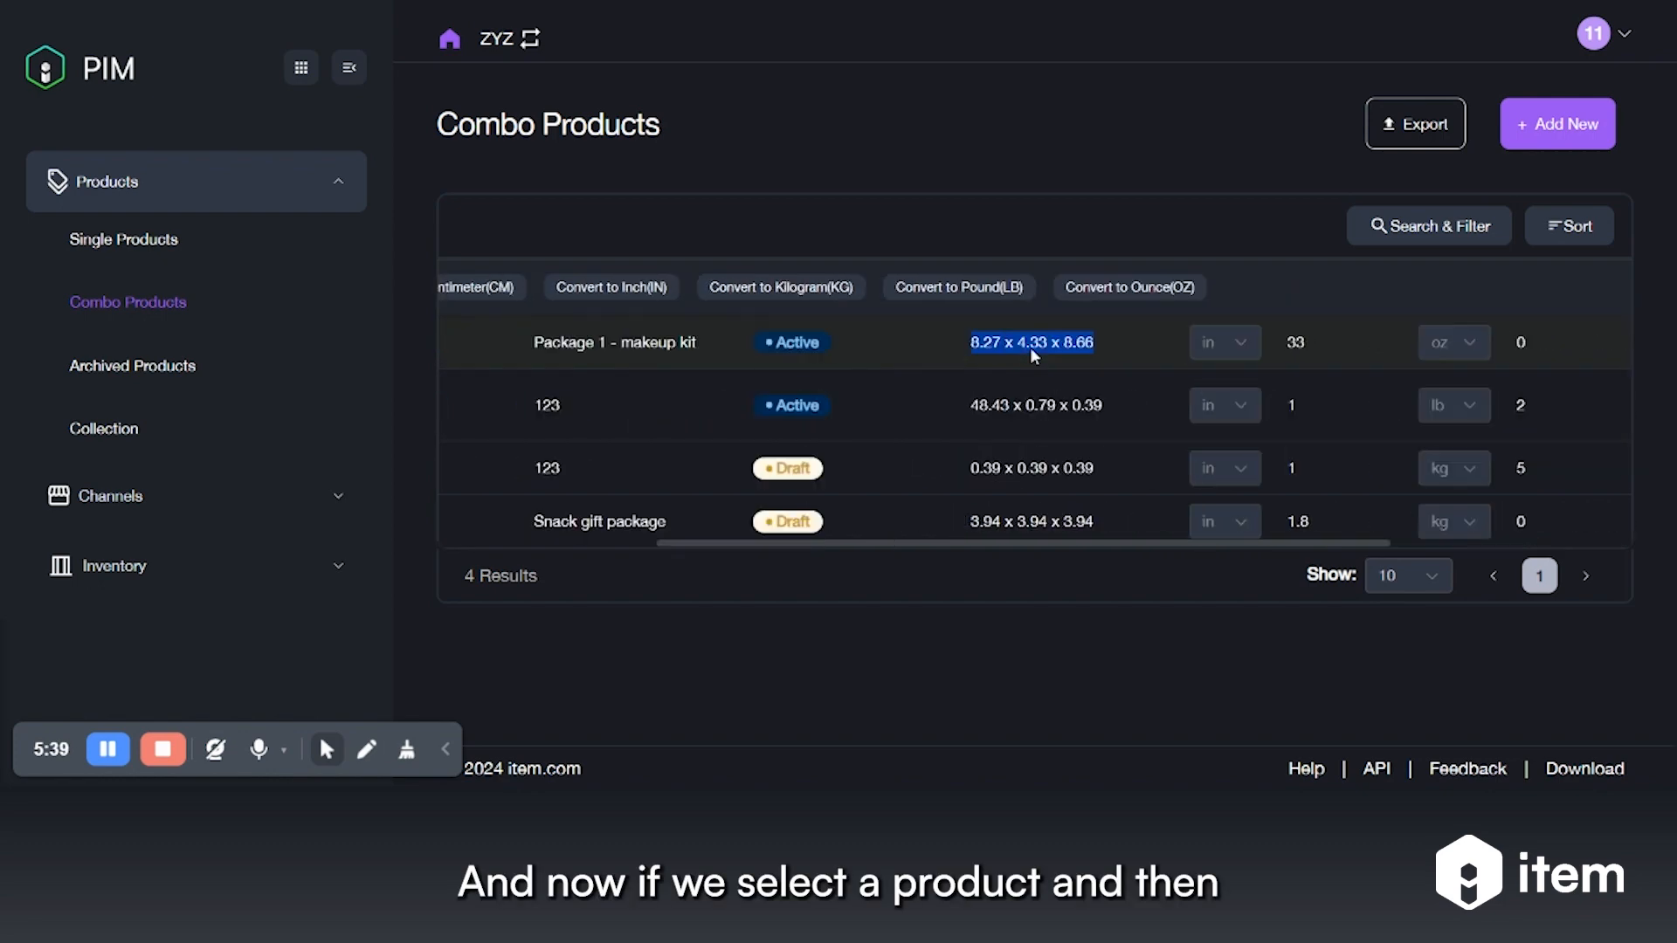
{"action": "scroll", "coordinate": [1030, 347], "scroll_direction": "left", "scroll_amount": 6}
{"action": "scroll", "coordinate": [1029, 347], "scroll_direction": "right", "scroll_amount": 8}
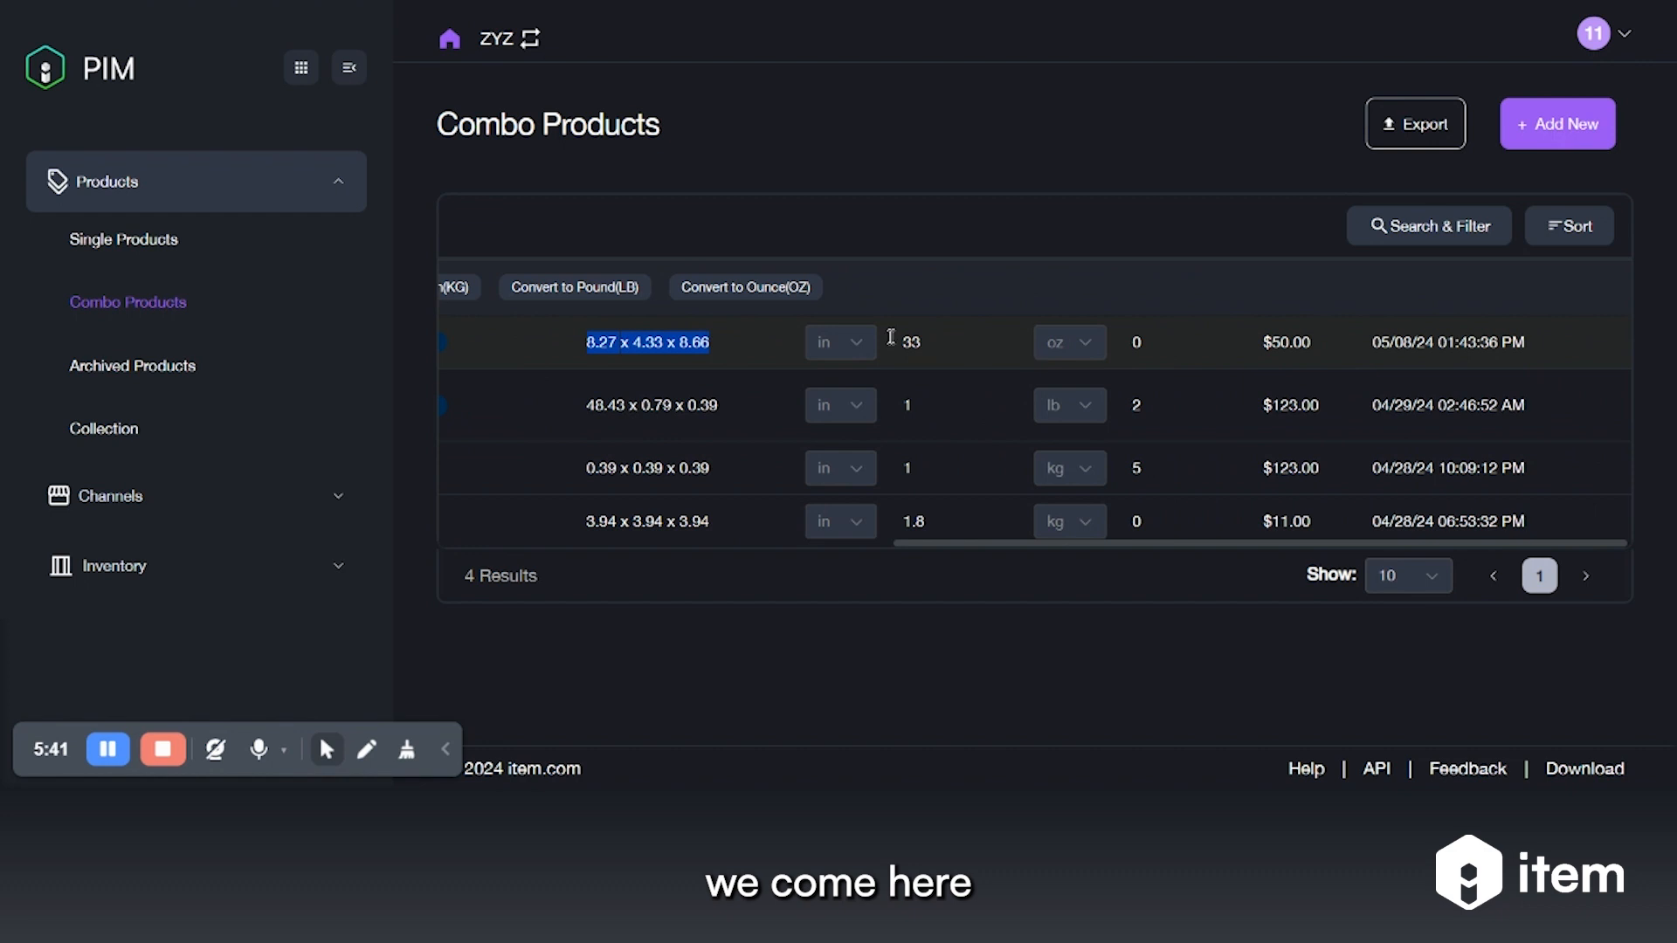
{"action": "left_click", "coordinate": [613, 295]}
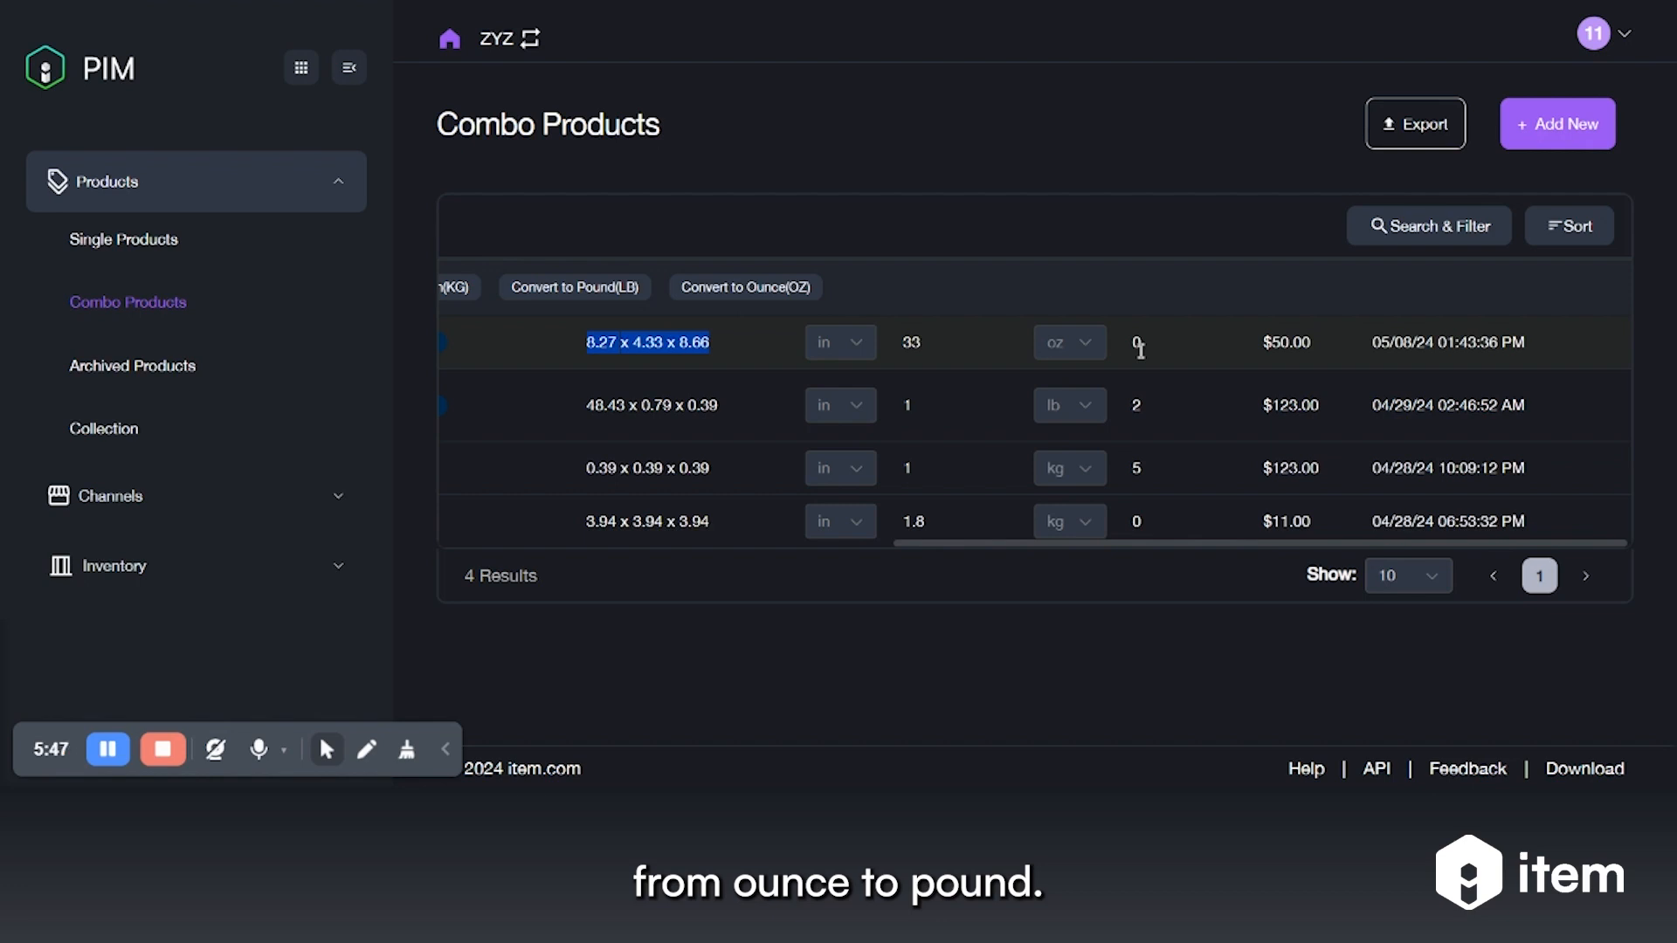
{"action": "left_click", "coordinate": [622, 286]}
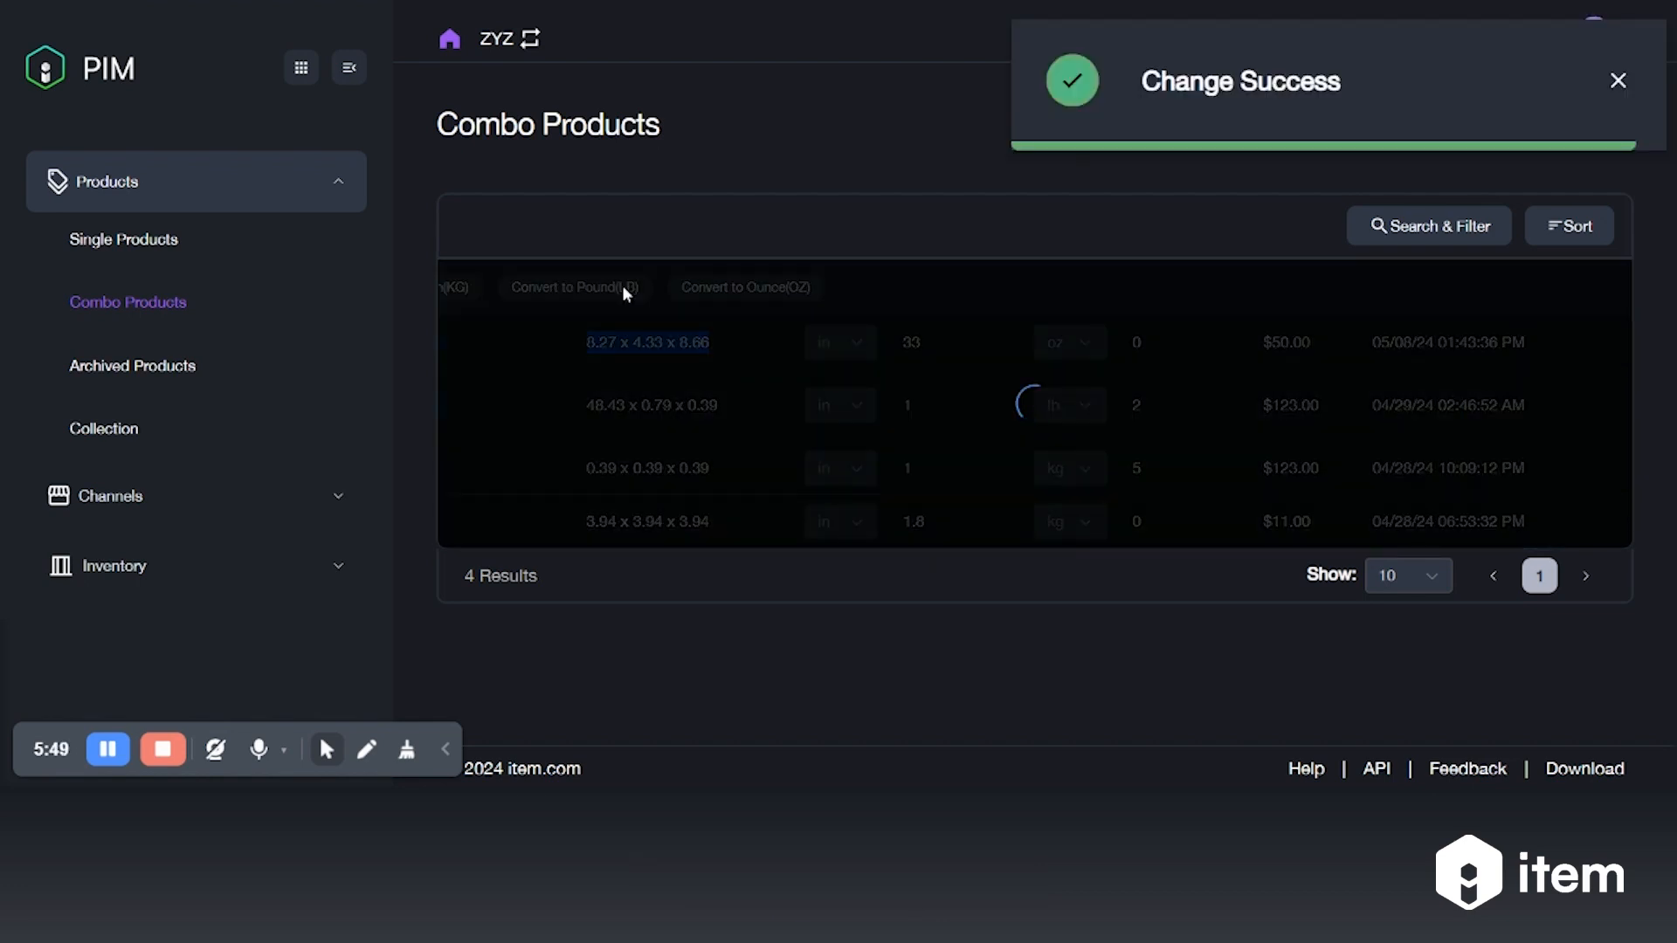